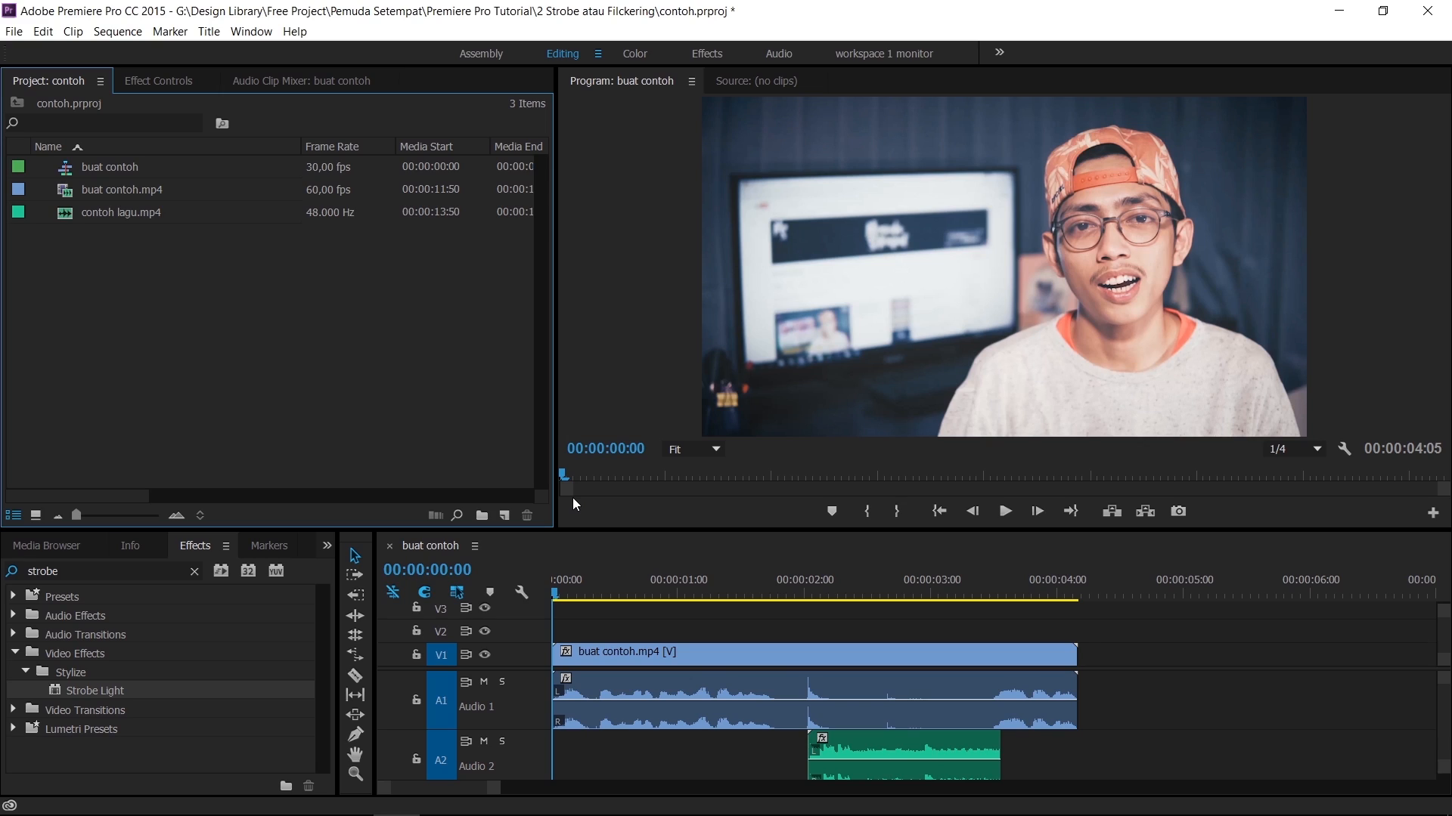
# Clear the effects search and play the sequence from its start
pyautogui.click(194, 571)
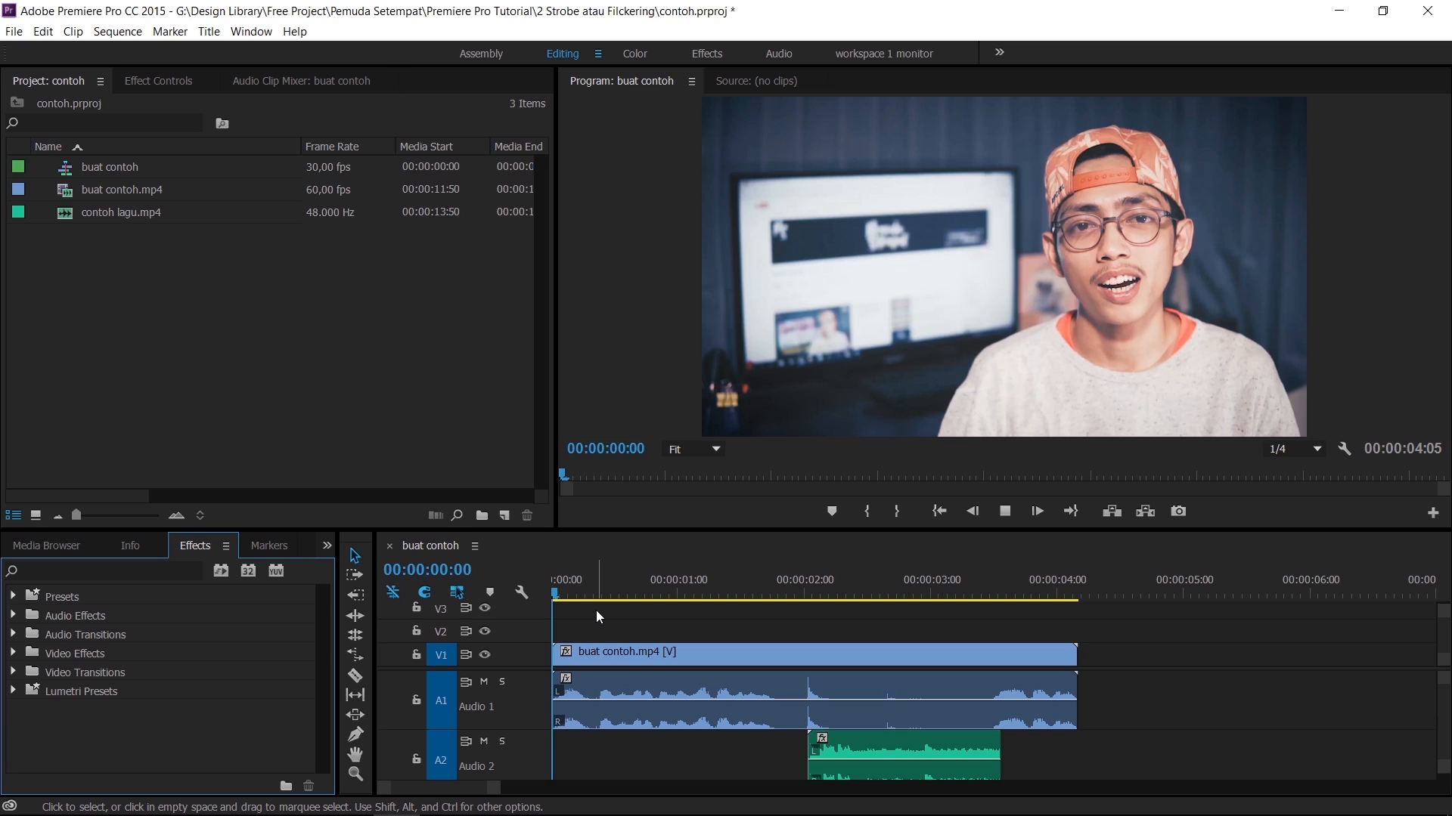
pyautogui.press('space')
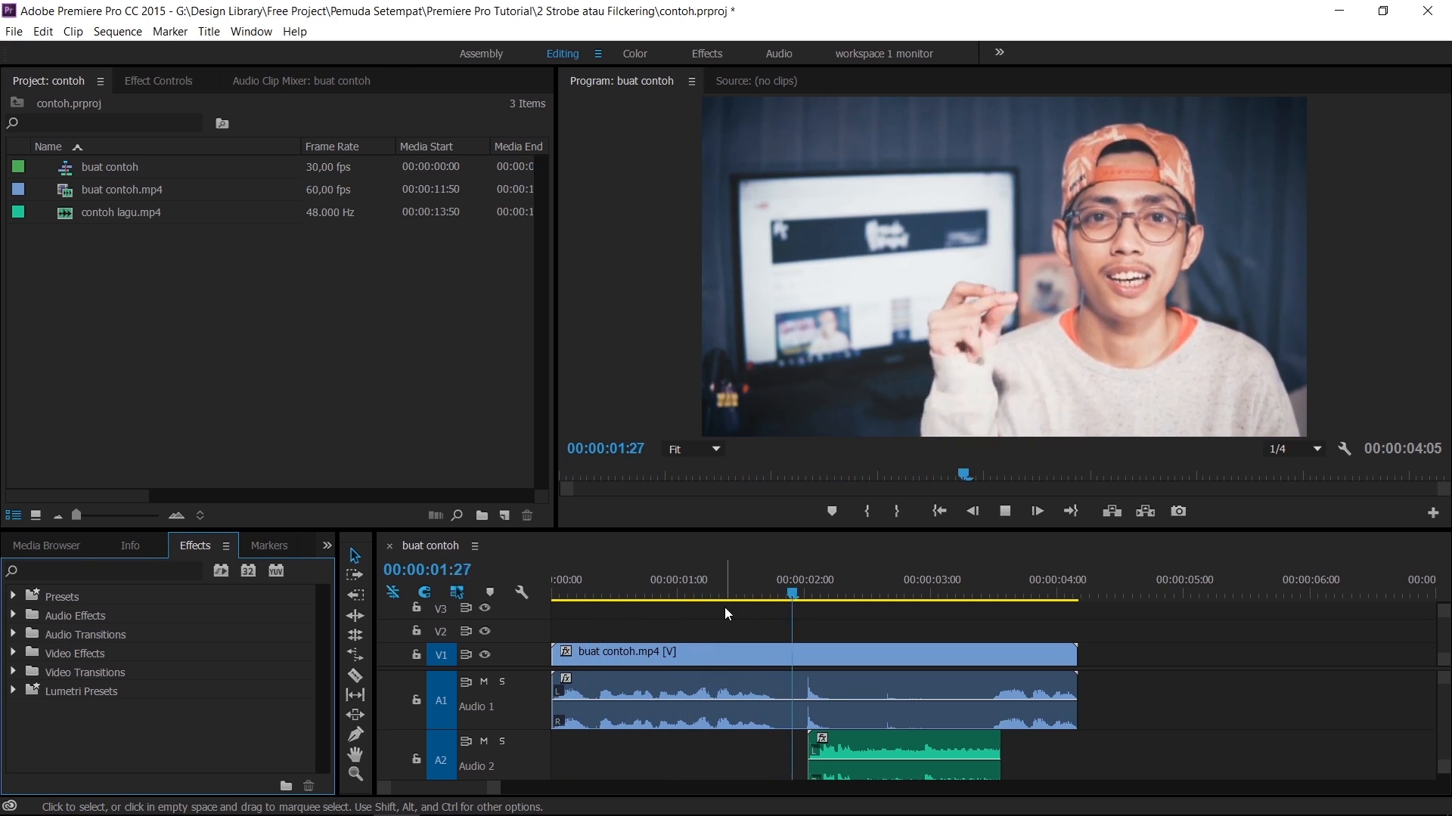
pyautogui.press('space')
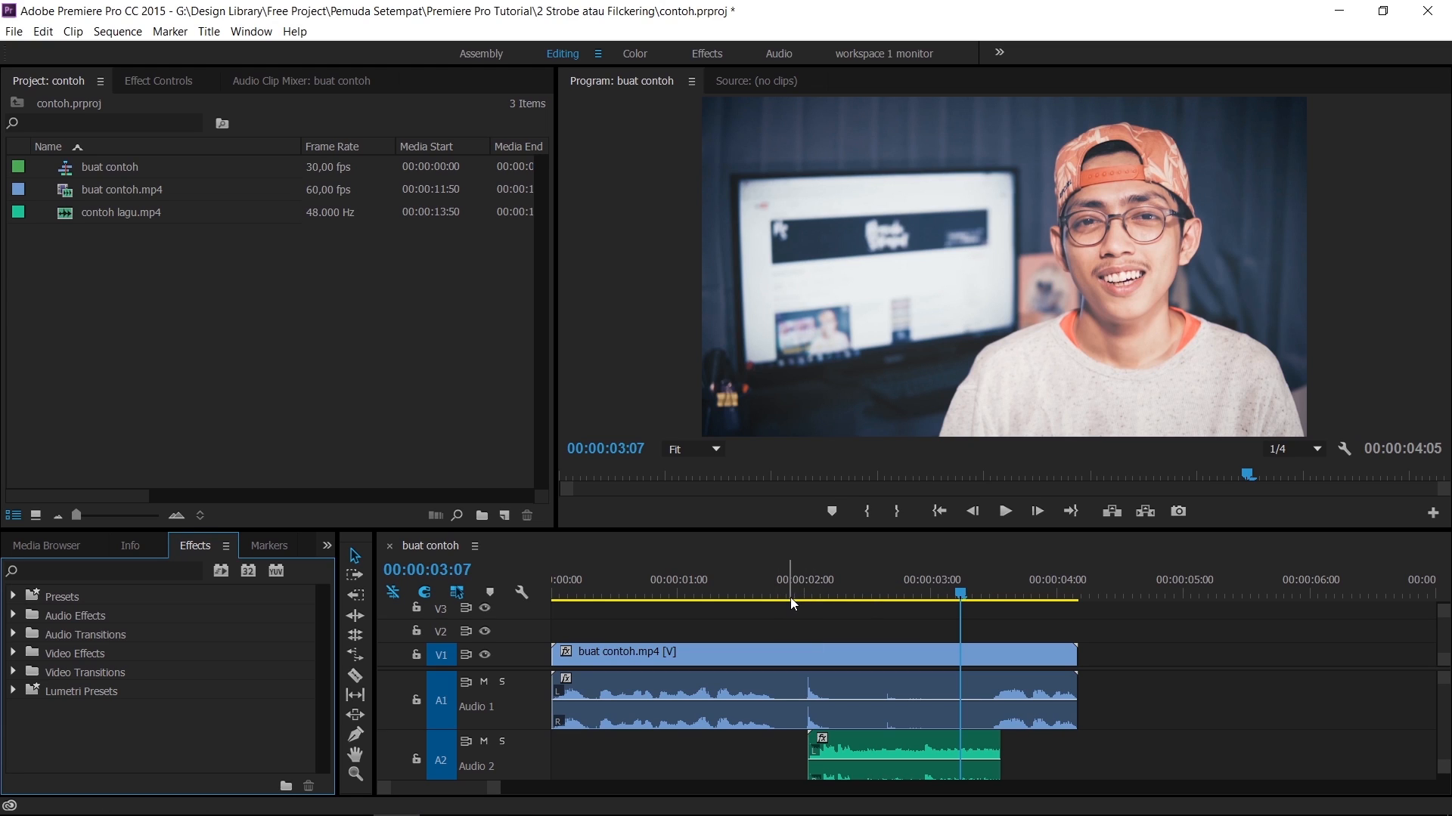
# Split the buat contoh.mp4 clip, with its linked audio, at 00:00:02:01 and at 00:00:02:12
pyautogui.click(830, 595)
pyautogui.moveTo(833, 593); pyautogui.dragTo(810, 594)
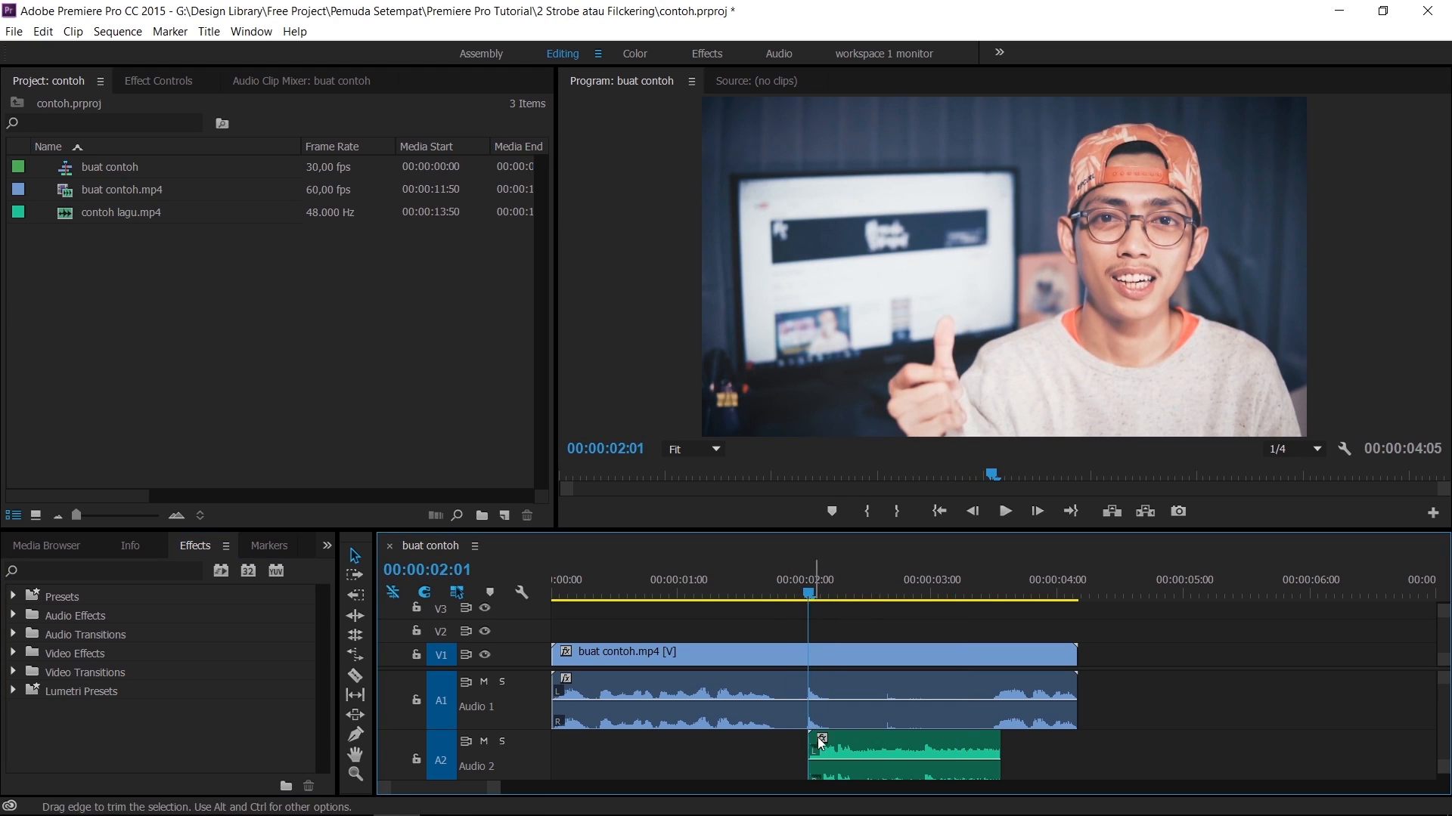
pyautogui.keyDown('alt'); pyautogui.click(835, 707); pyautogui.keyUp('alt')
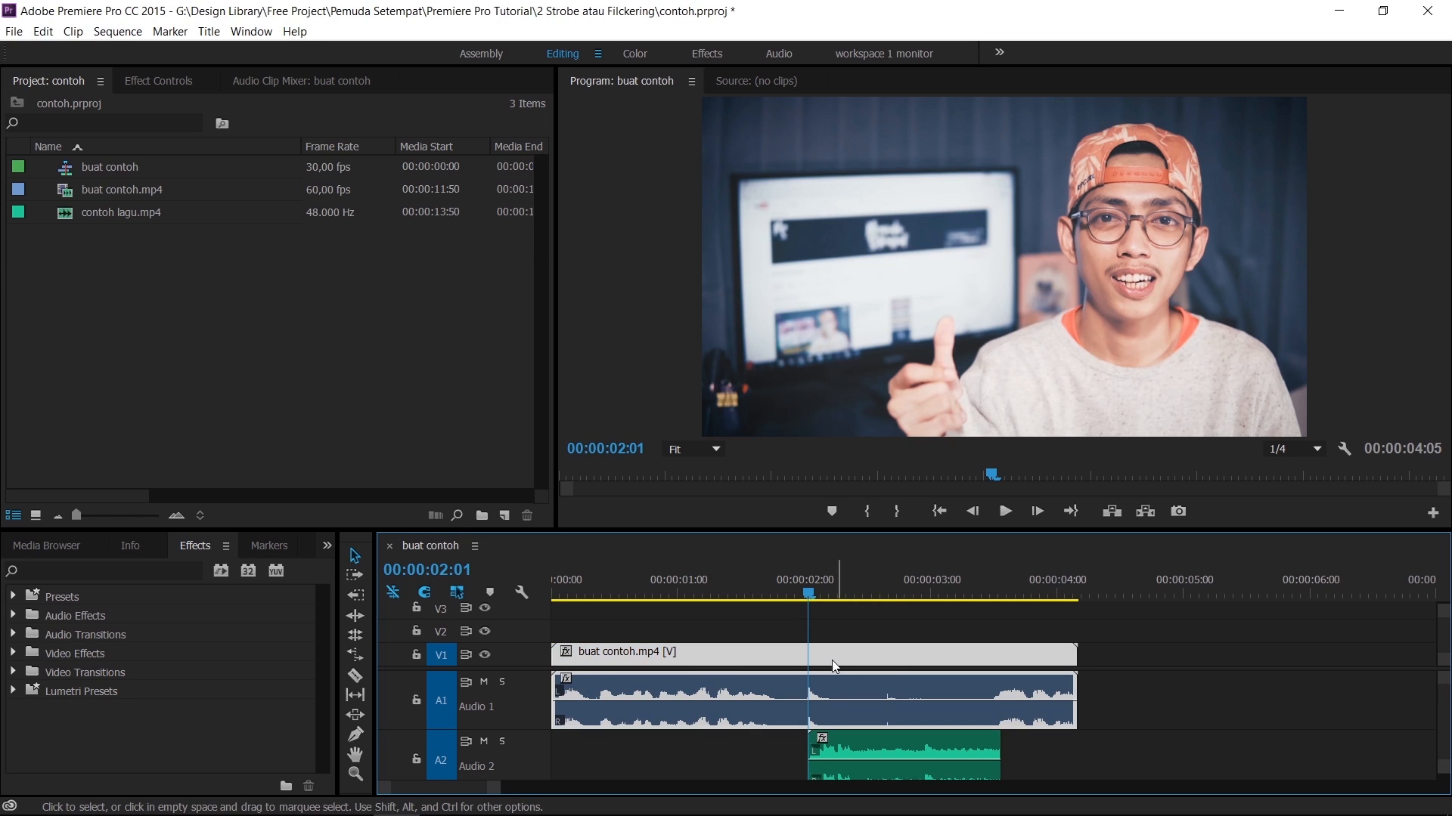
pyautogui.hotkey('ctrl', 'k')
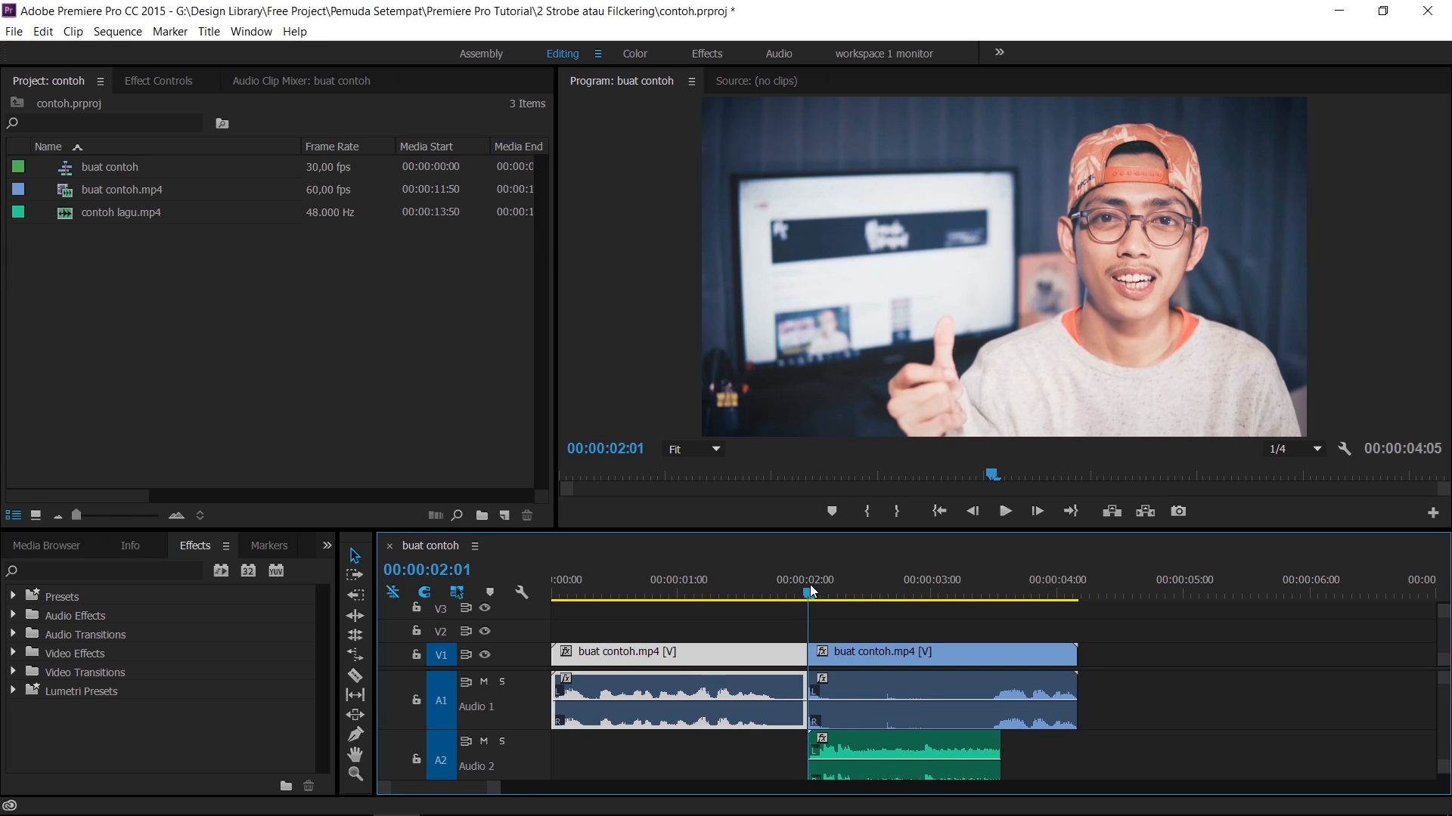
pyautogui.click(839, 596)
pyautogui.moveTo(843, 599); pyautogui.dragTo(857, 602)
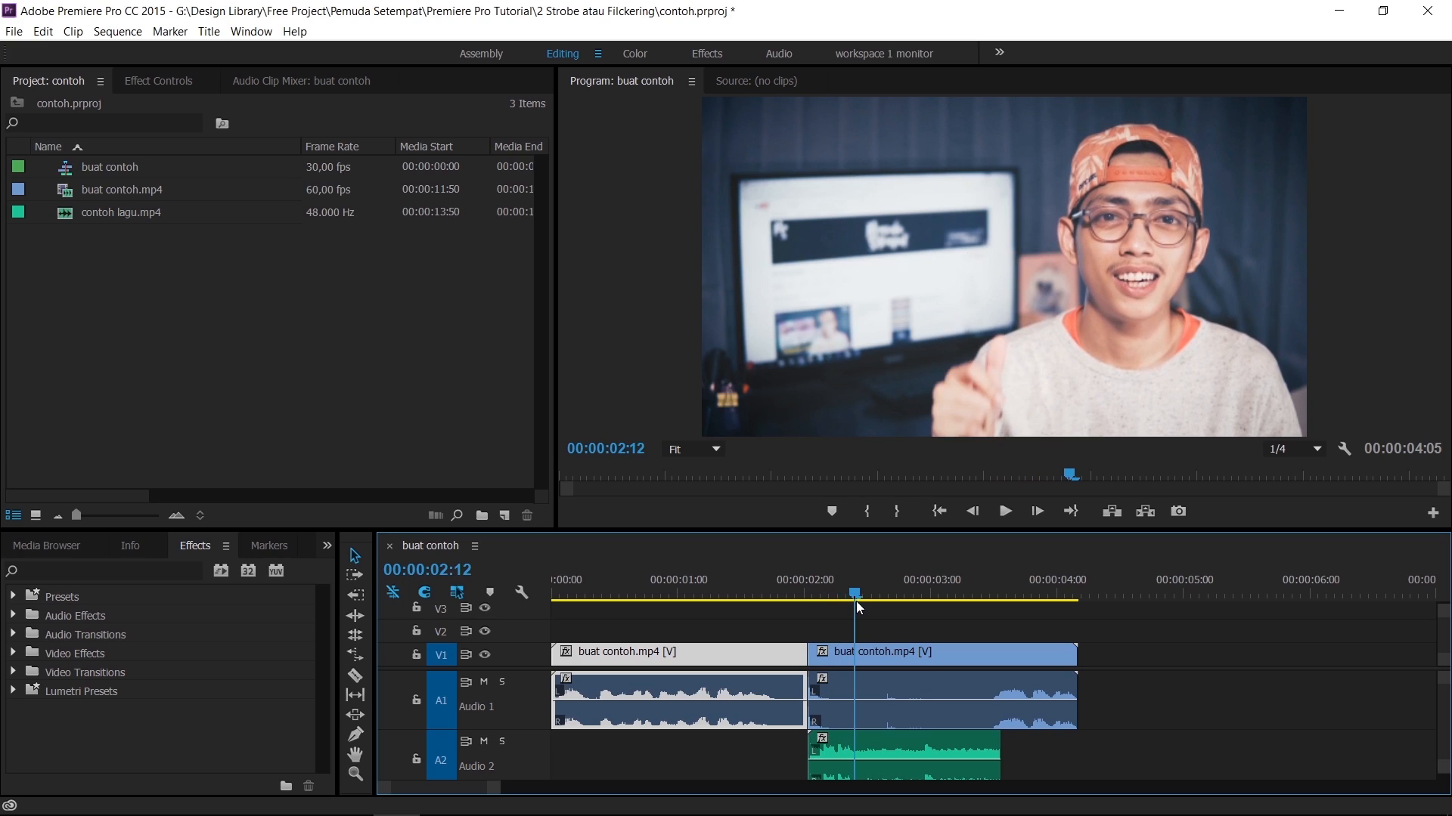
pyautogui.click(904, 656)
pyautogui.hotkey('ctrl', 'k')
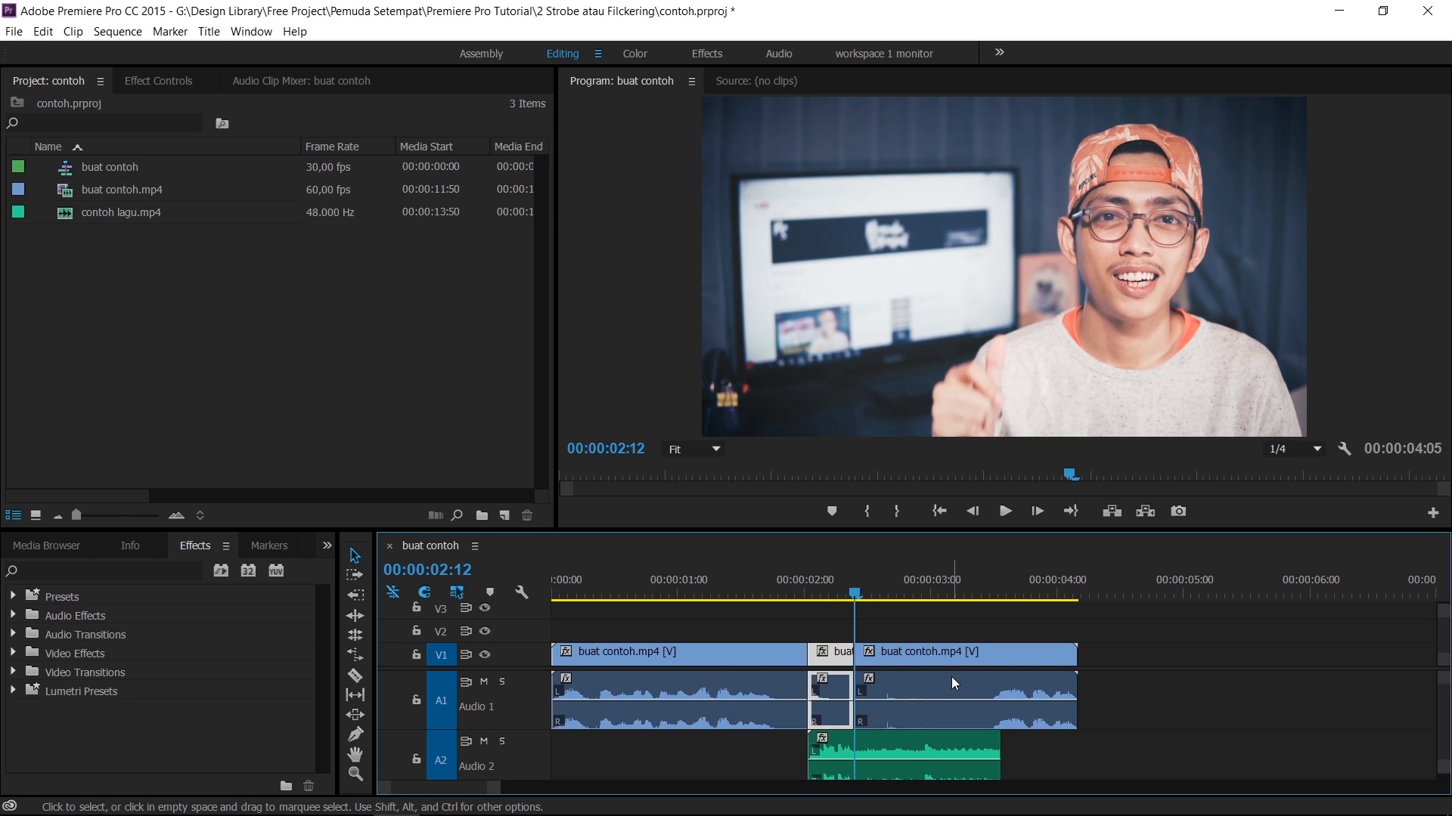
# Split the remaining part of the buat contoh.mp4 clip at 00:00:03:01 and at 00:00:03:17, where the A2 music clip ends
pyautogui.press('space')
pyautogui.press('space')
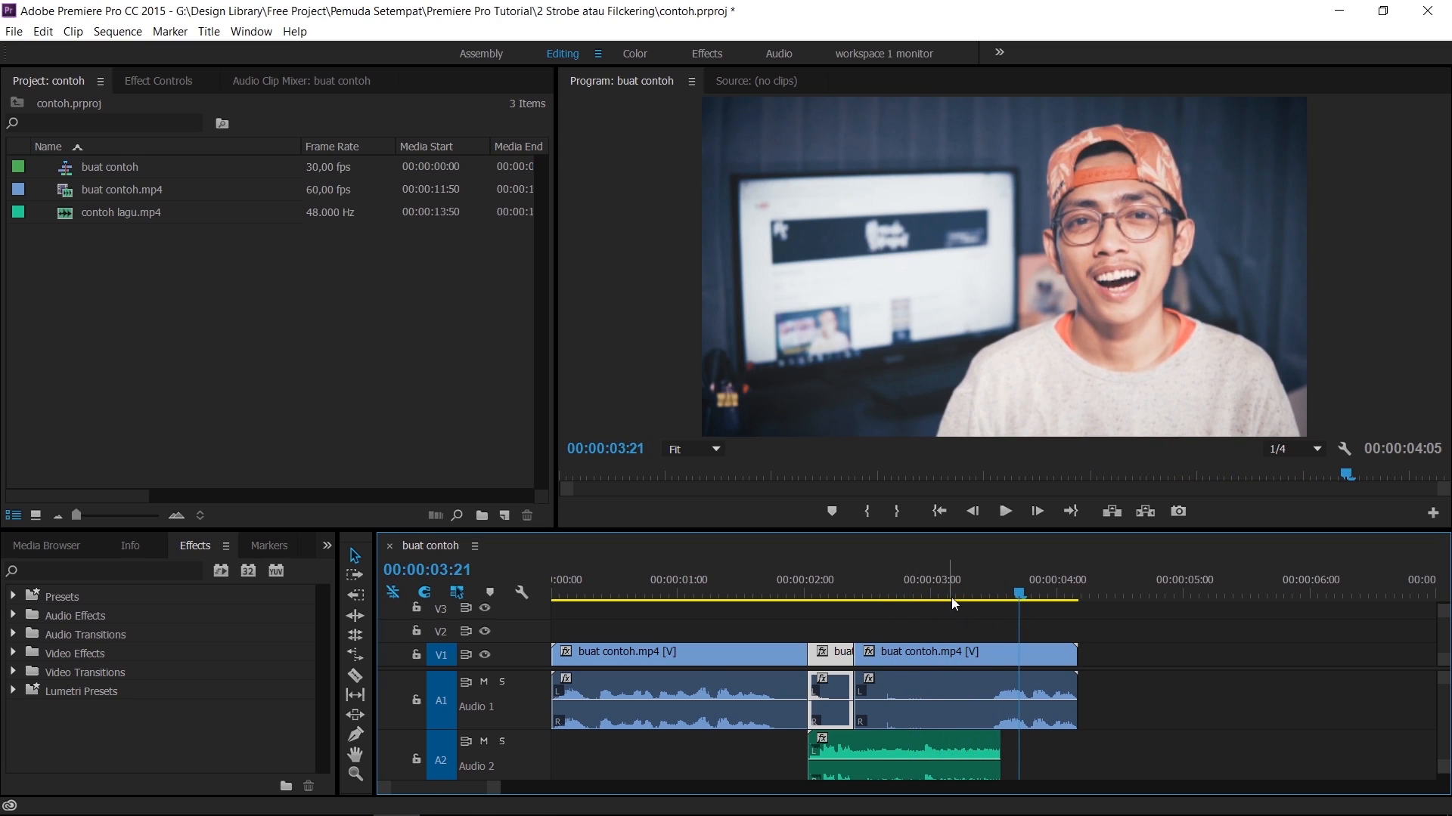
pyautogui.click(939, 600)
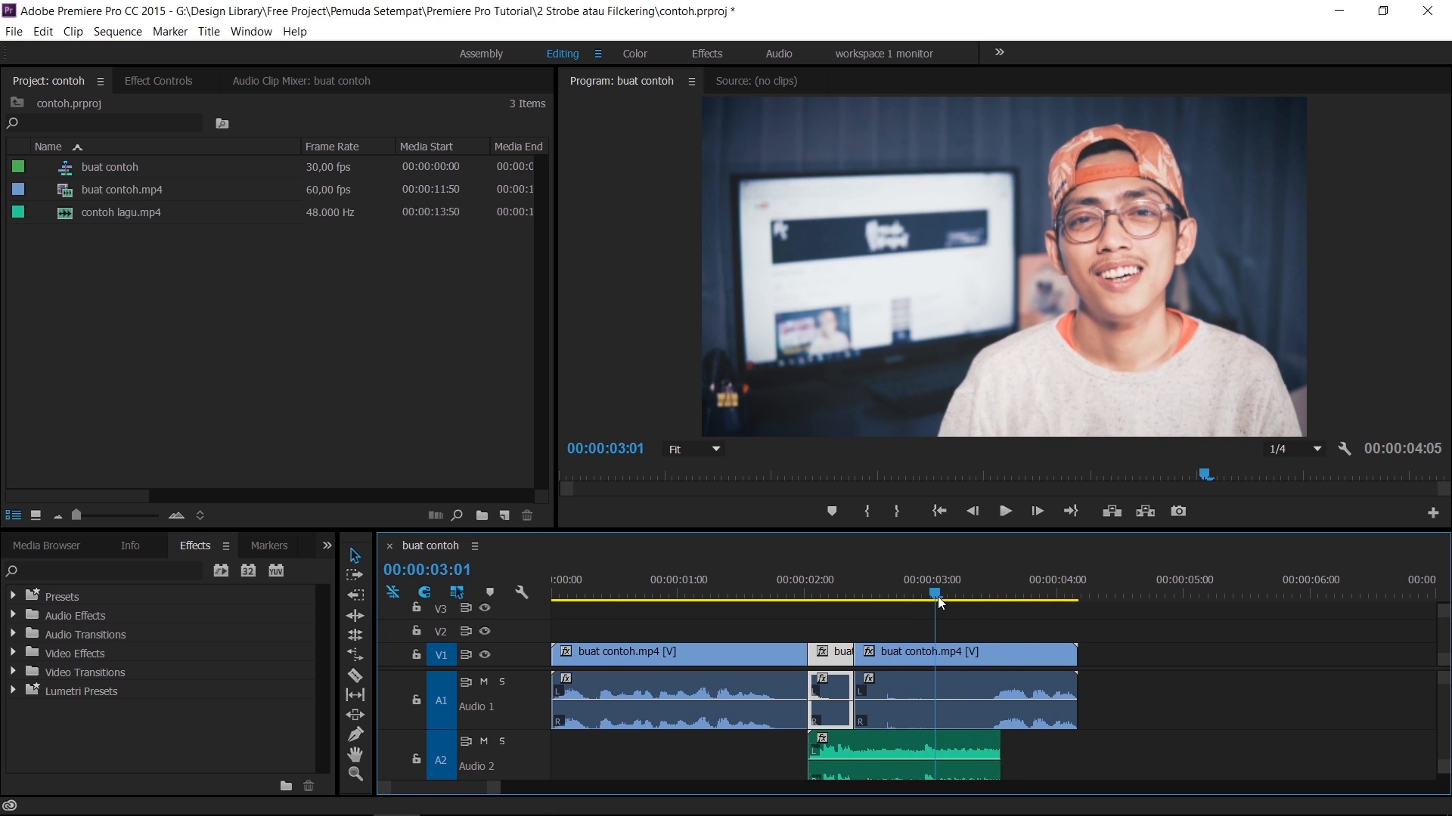
pyautogui.click(958, 650)
pyautogui.hotkey('ctrl', 'k')
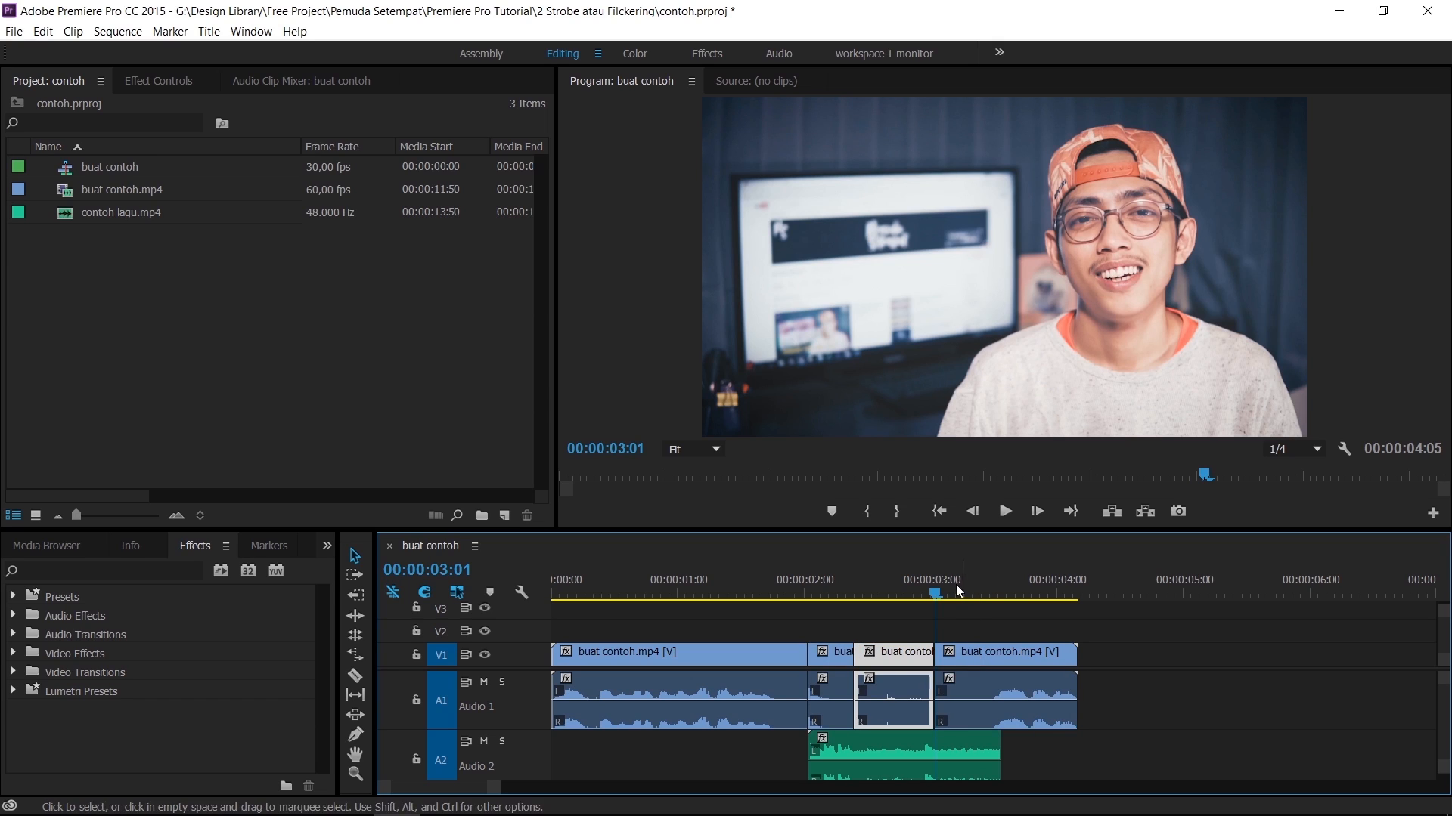
pyautogui.moveTo(954, 594); pyautogui.dragTo(1004, 608)
pyautogui.click(1027, 676)
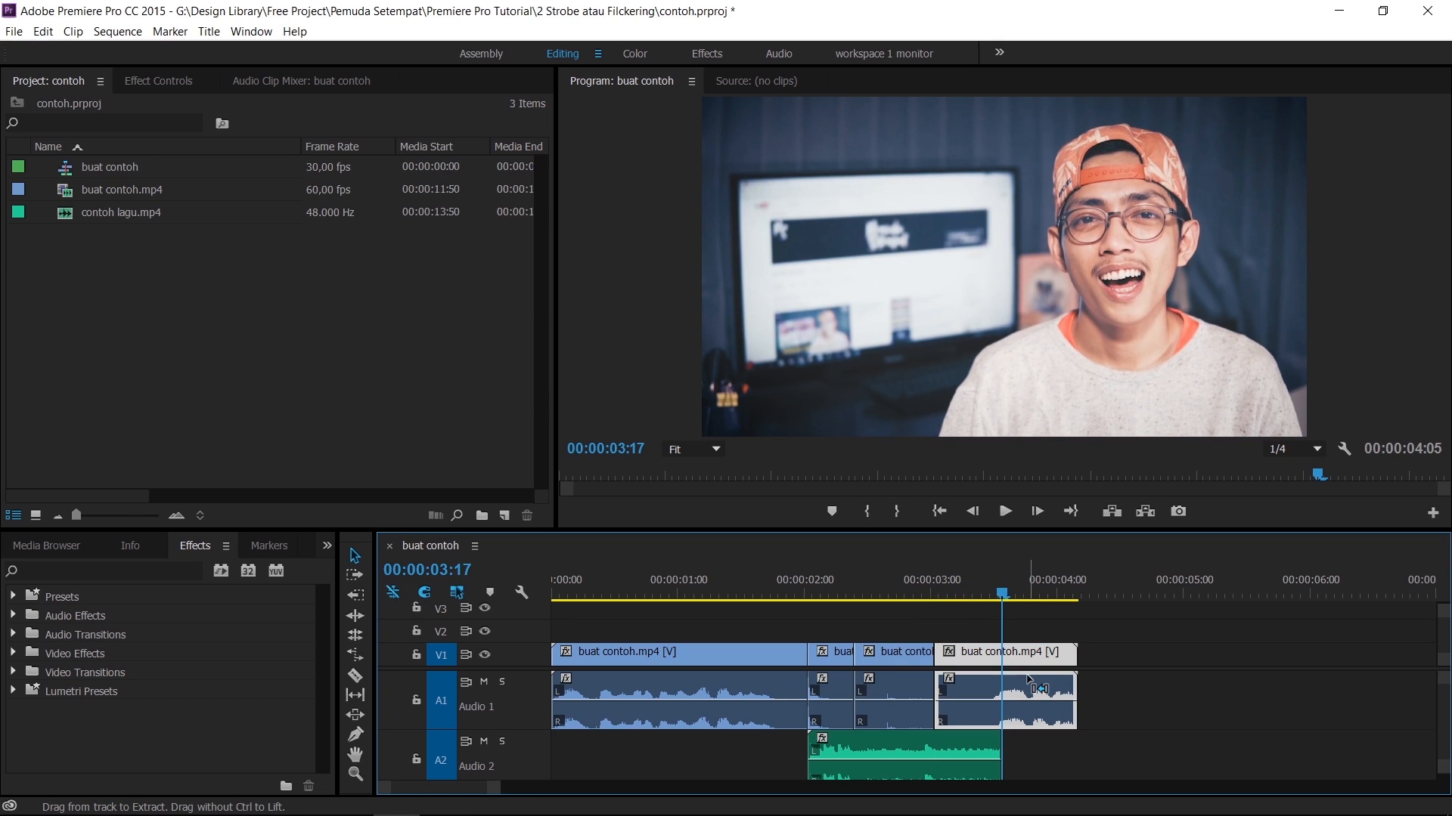
pyautogui.hotkey('ctrl', 'k')
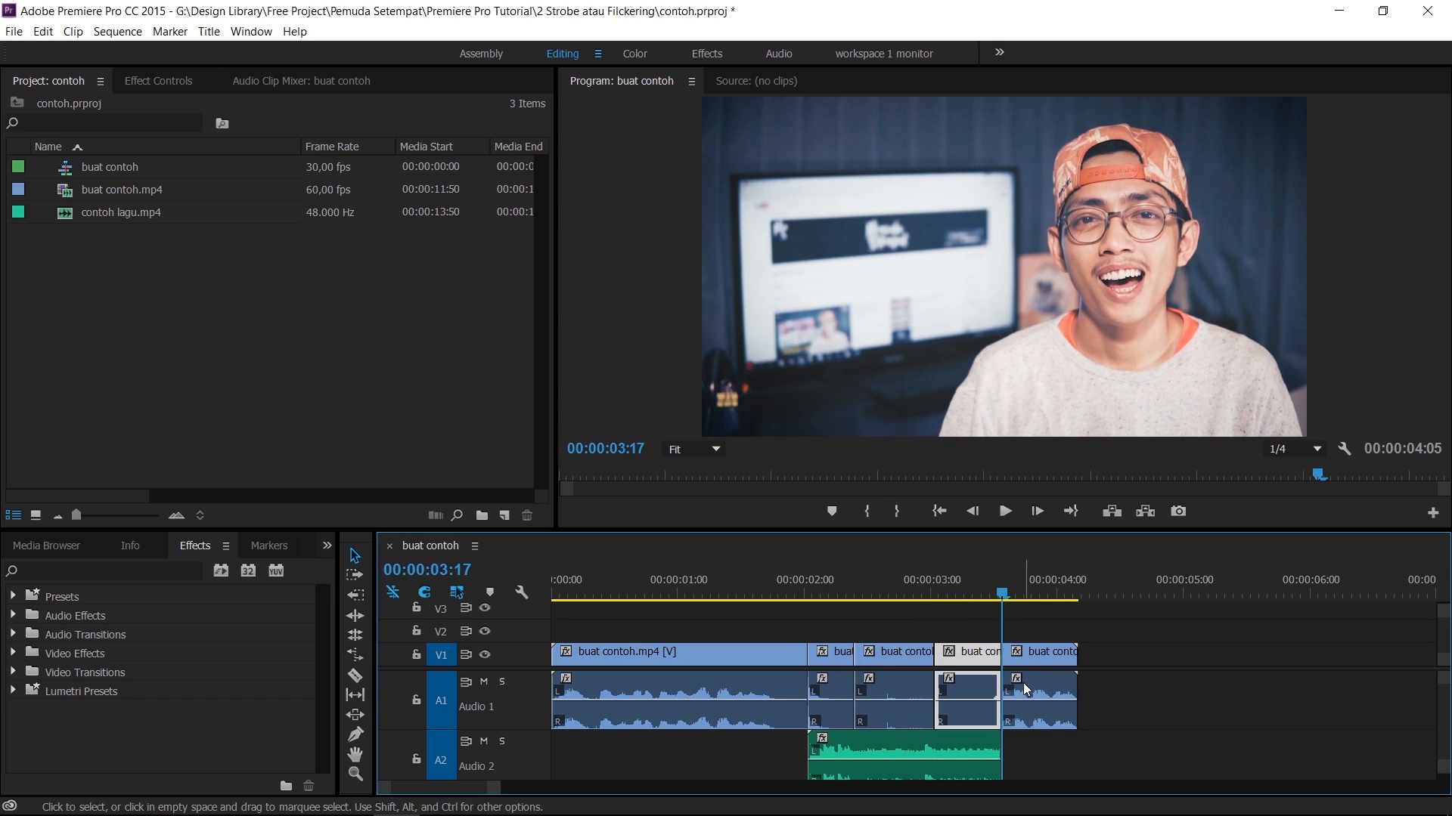
# Find the Strobe Light effect with the search term "strobe" and apply it to the short segment between 00:00:02:01 and 00:00:02:12
pyautogui.click(816, 623)
pyautogui.click(829, 651)
pyautogui.click(974, 647)
pyautogui.click(836, 656)
pyautogui.click(961, 651)
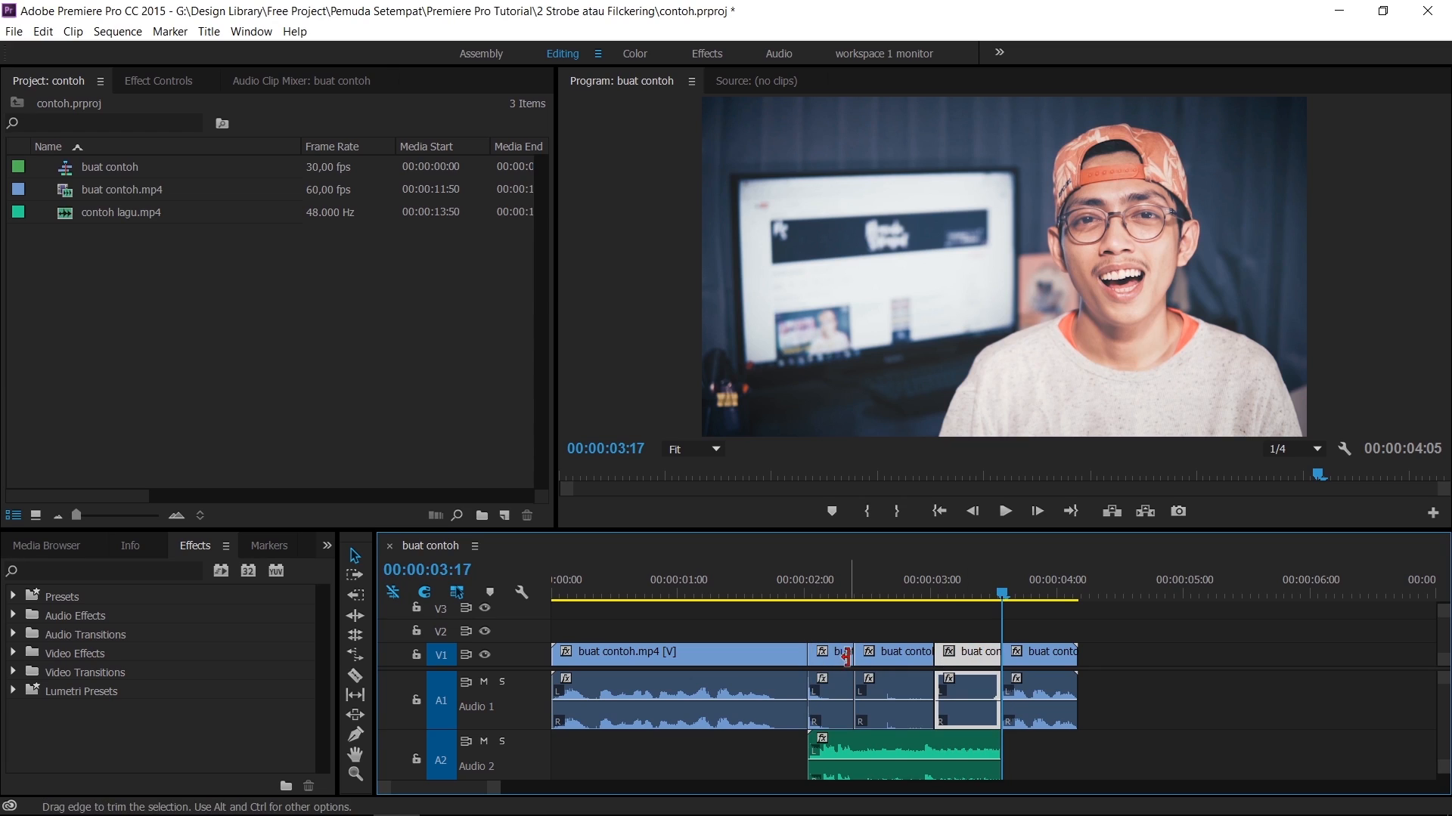
pyautogui.click(830, 655)
pyautogui.click(141, 567)
pyautogui.write('strobe')
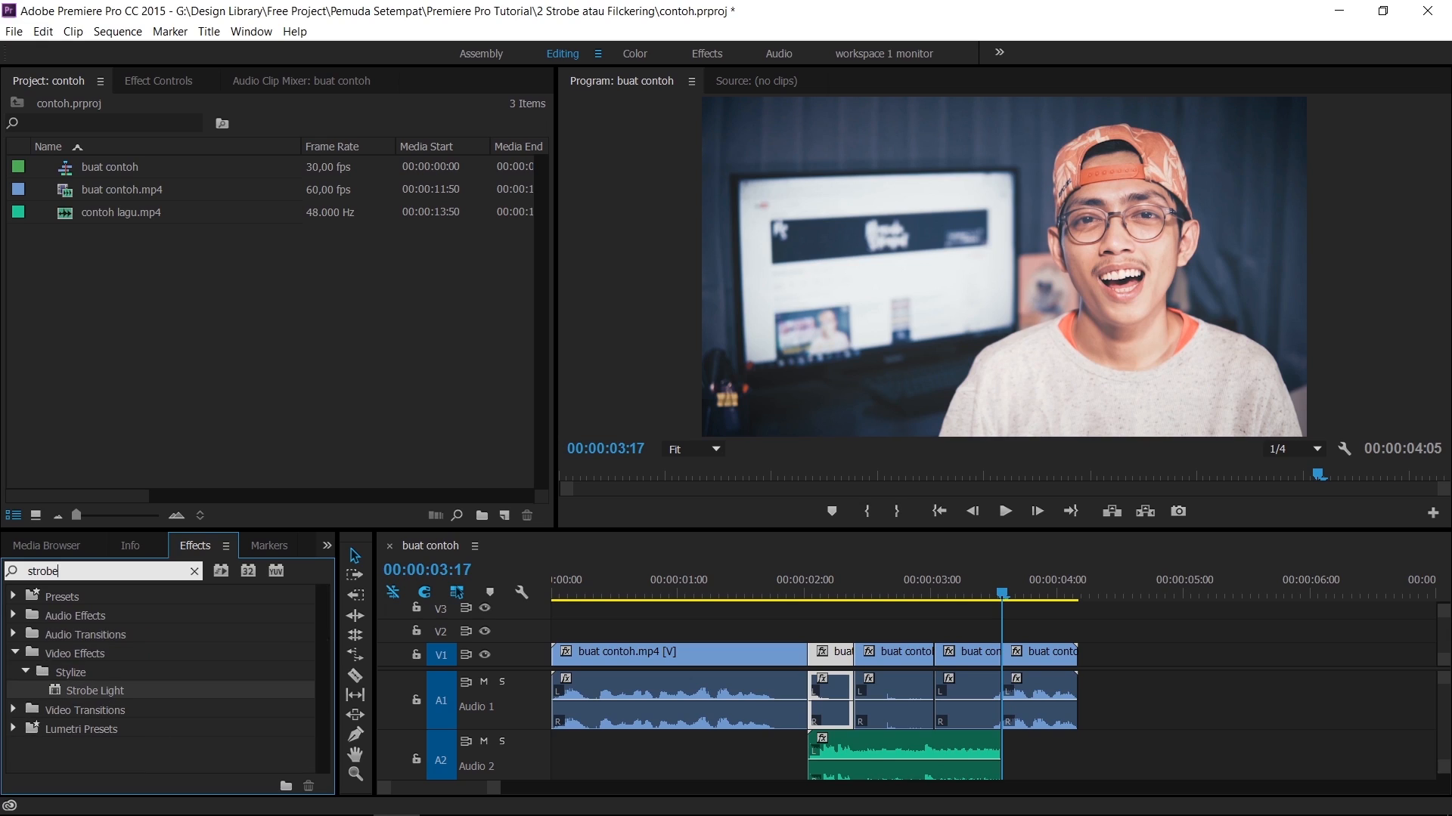
pyautogui.moveTo(89, 691); pyautogui.dragTo(841, 659)
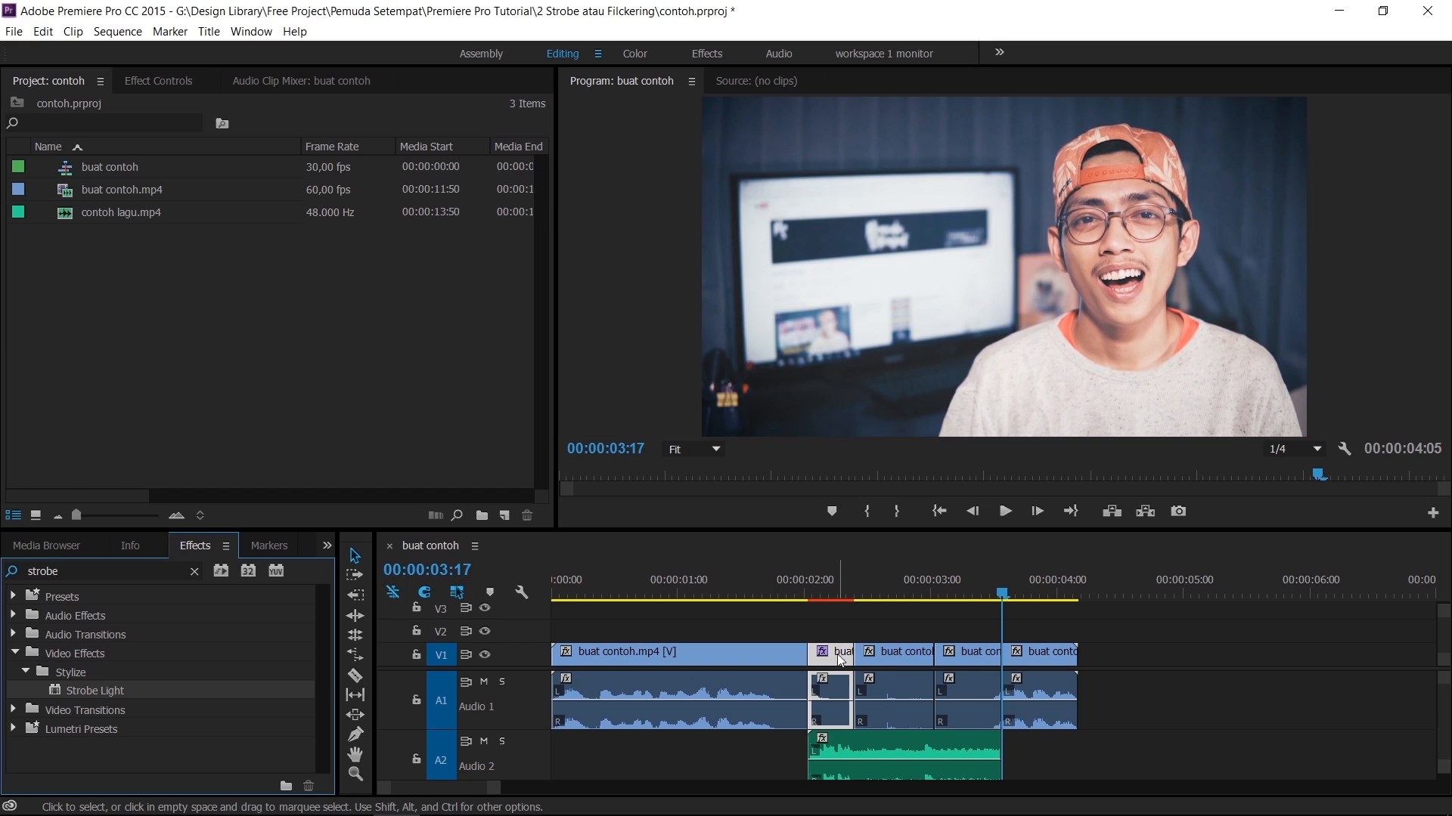
# Set the short segment's Strobe Light effect to a Strobe Duration of 0,03 and a Strobe Period of 0,06
pyautogui.click(826, 593)
pyautogui.click(158, 81)
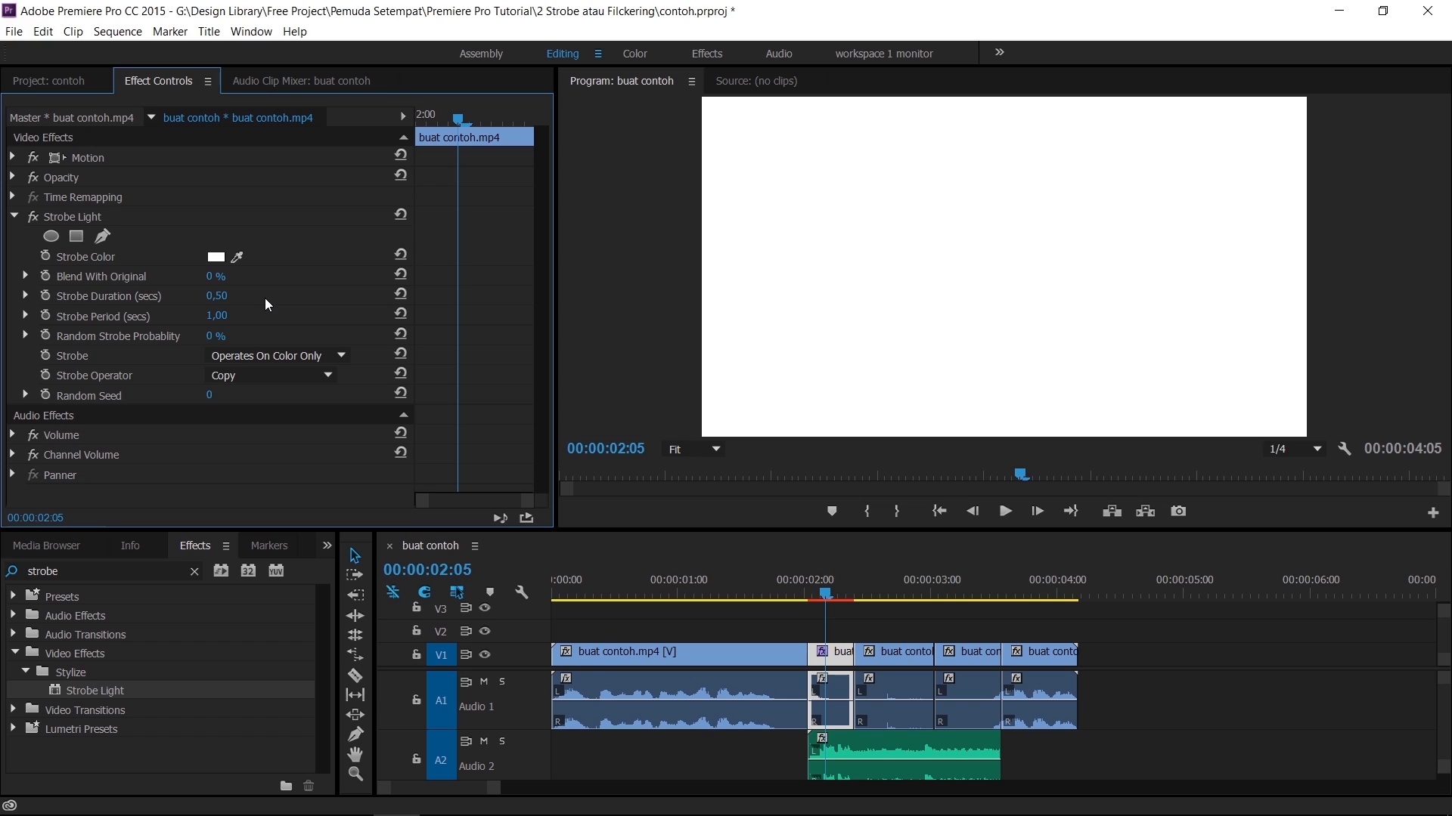
pyautogui.click(688, 619)
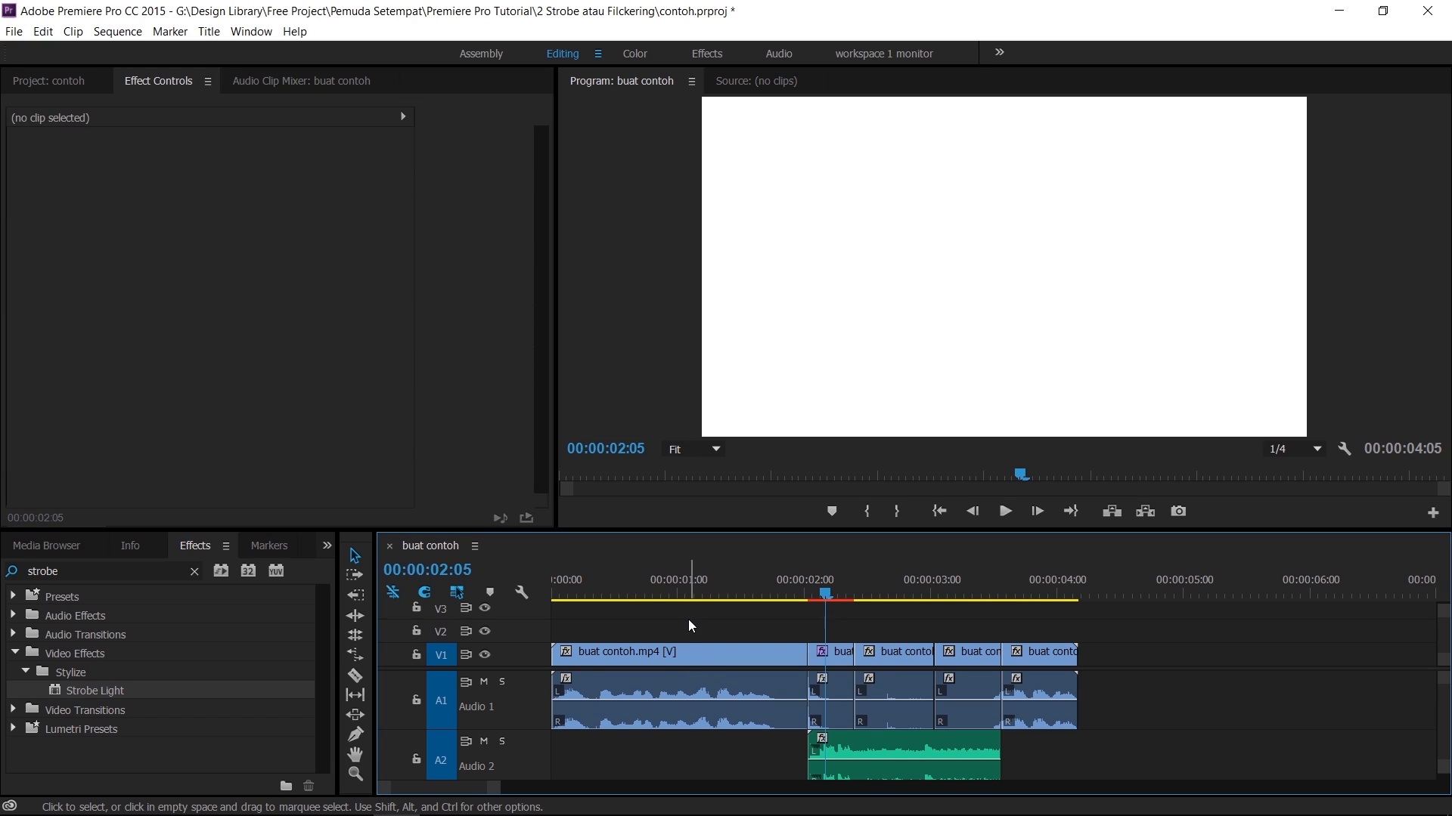
pyautogui.click(665, 657)
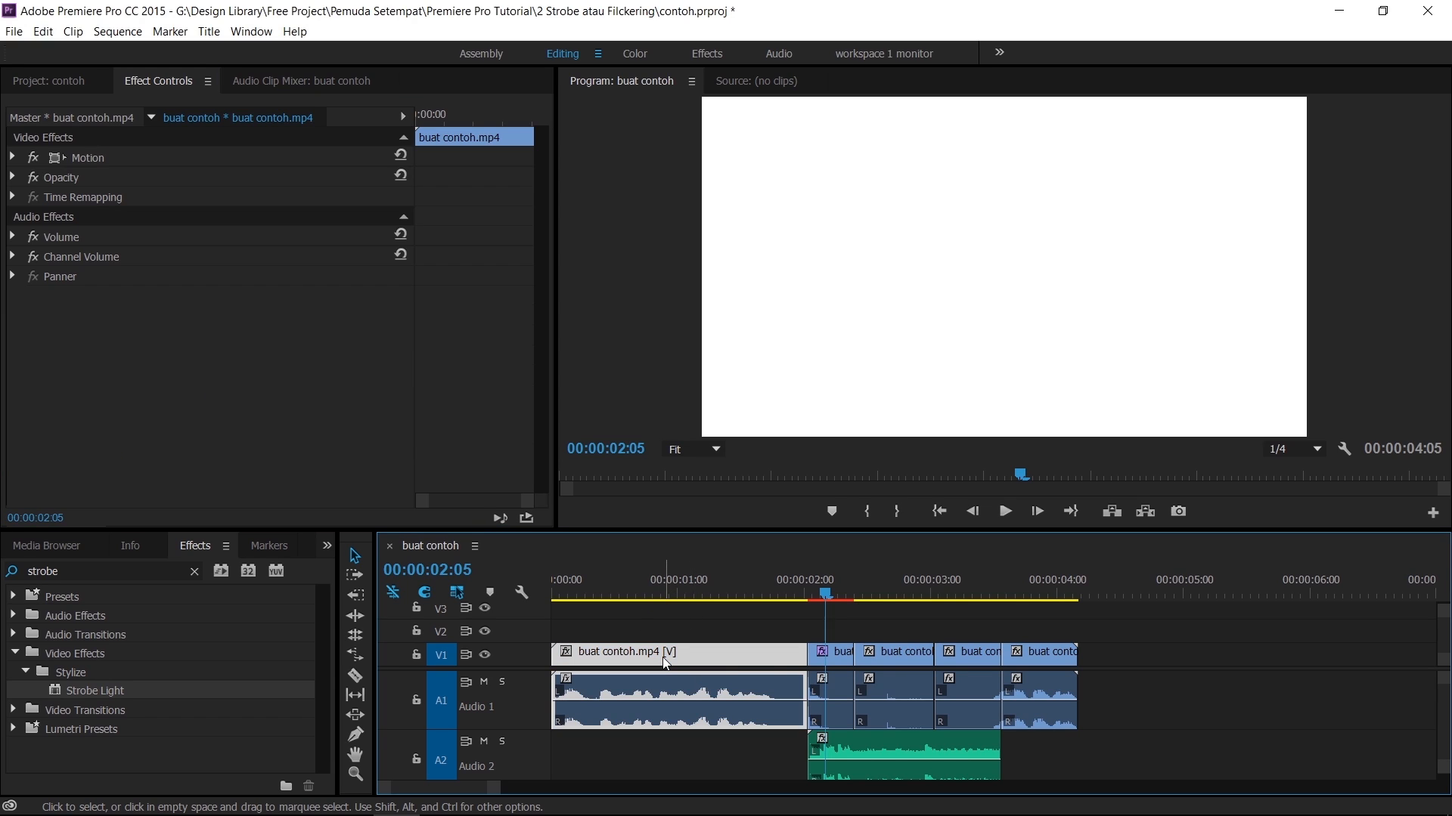
pyautogui.click(836, 657)
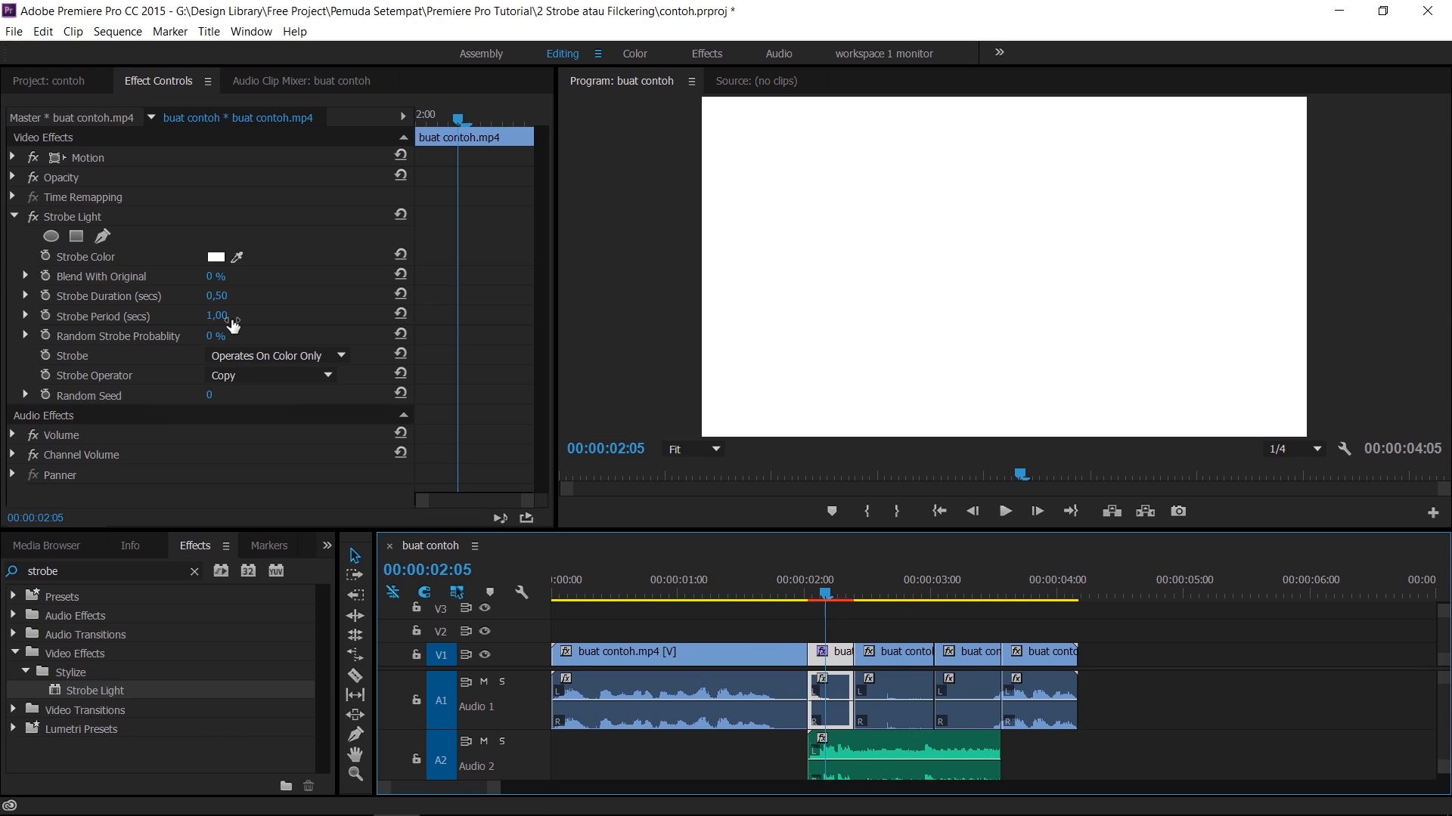
pyautogui.click(218, 298)
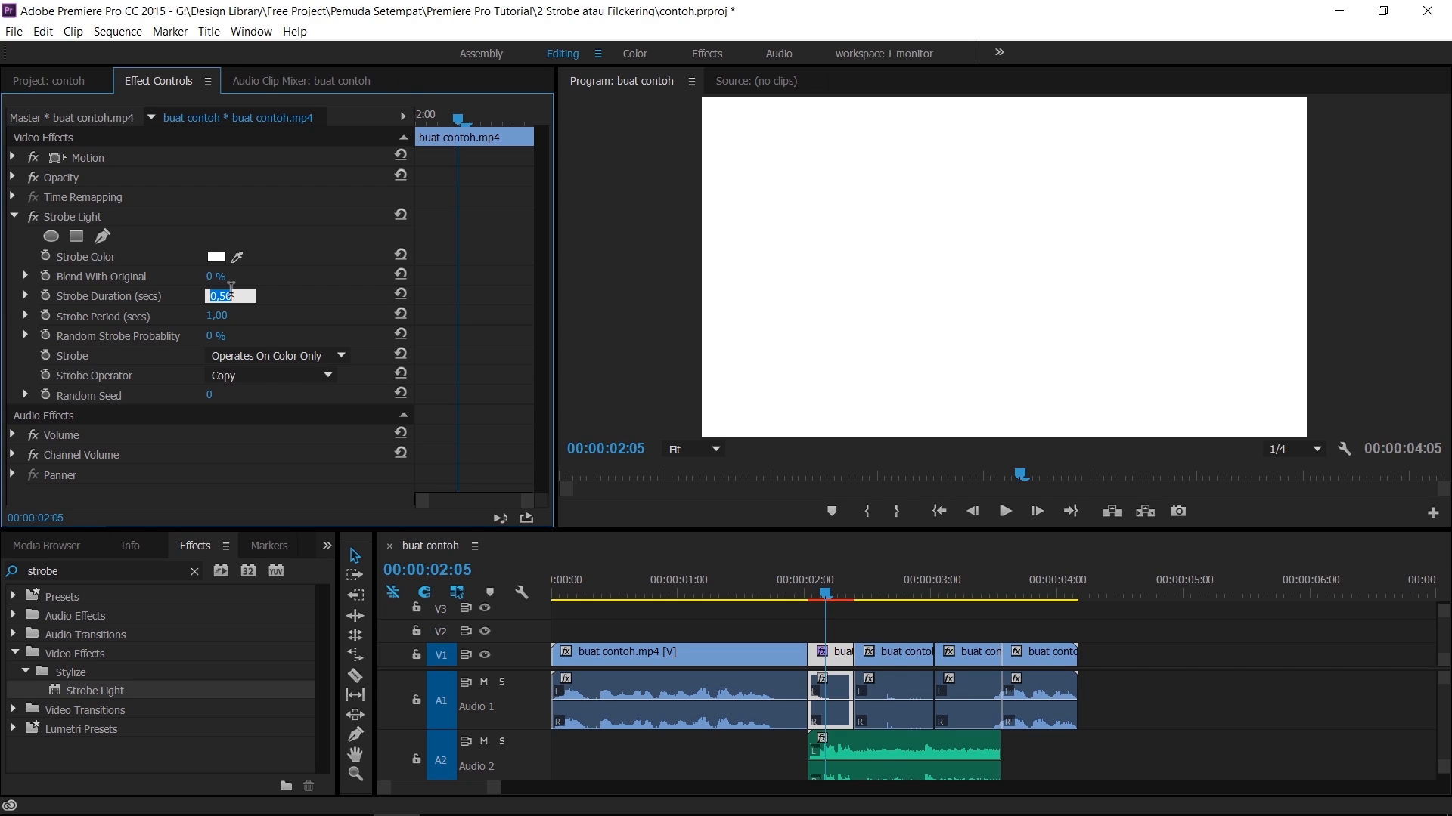
pyautogui.write('0,05')
pyautogui.press('Return')
pyautogui.click(217, 318)
pyautogui.write('0,06')
pyautogui.press('Return')
# Play back the strobe segment from just before its start, and step through its frames up to 00:00:02:06
pyautogui.click(792, 588)
pyautogui.press('space')
pyautogui.click(787, 593)
pyautogui.press('space')
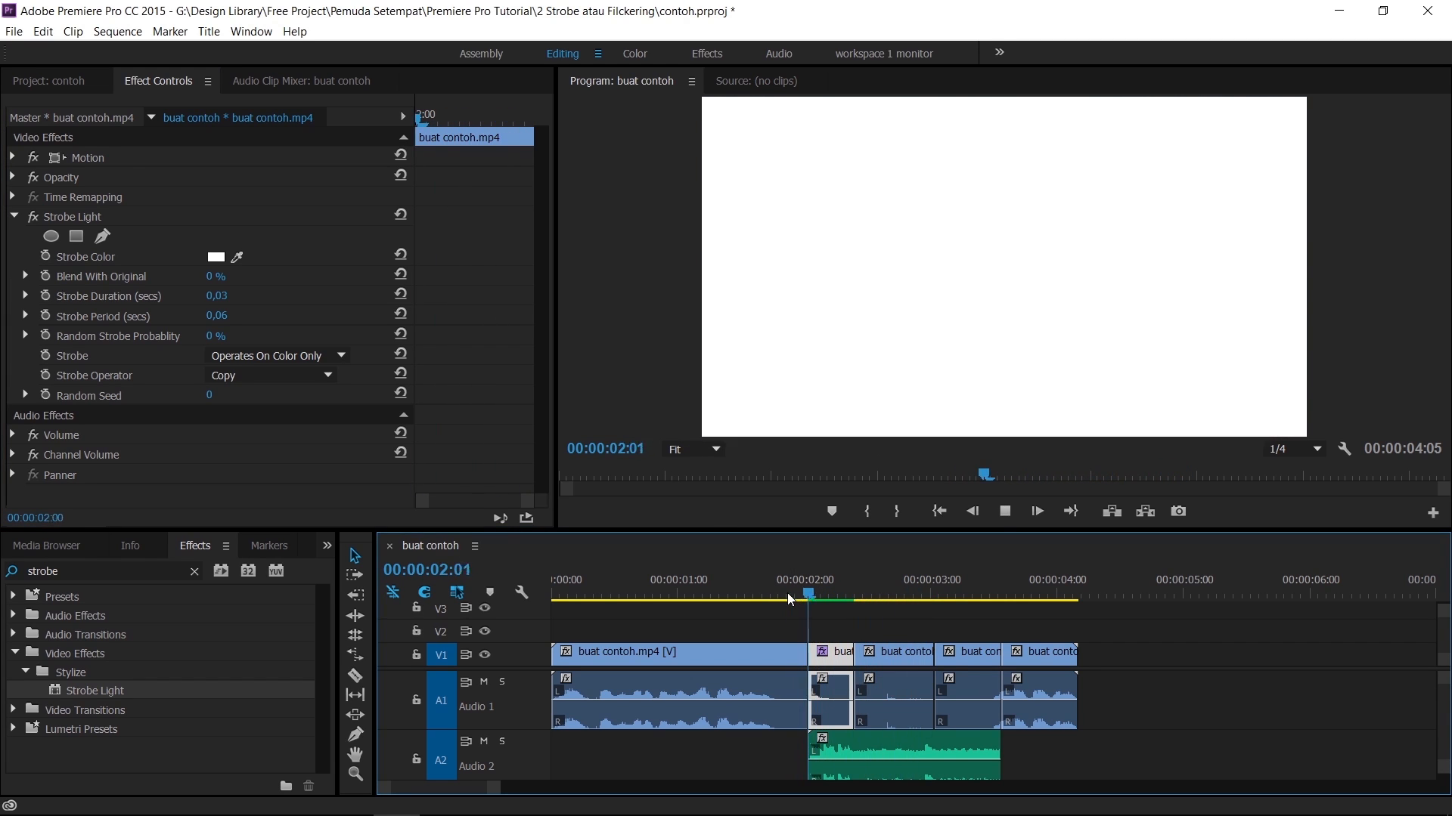
pyautogui.click(784, 597)
pyautogui.click(814, 597)
pyautogui.press('Right')
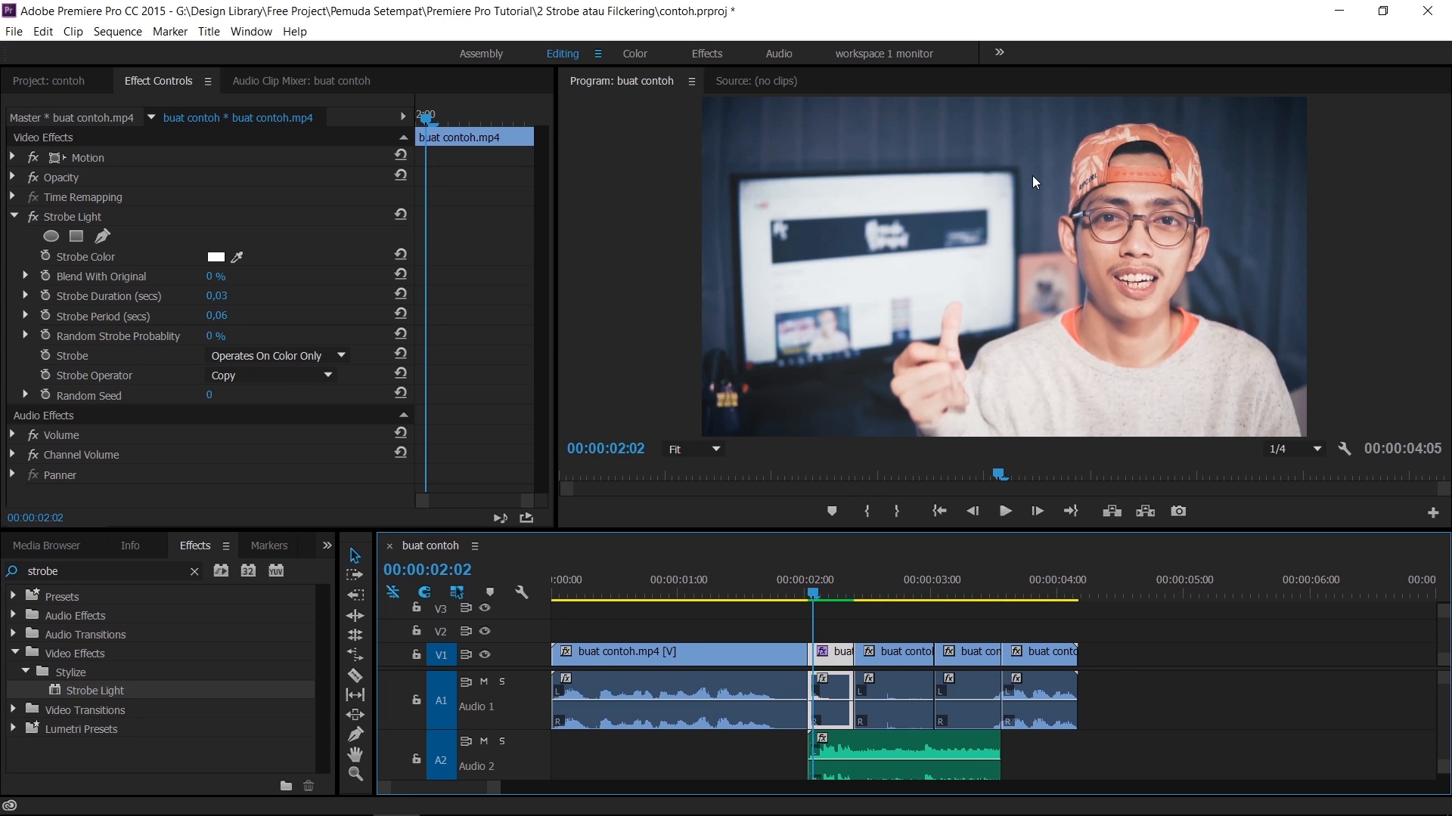
pyautogui.press('Right')
pyautogui.press('Right')
pyautogui.press('Right')
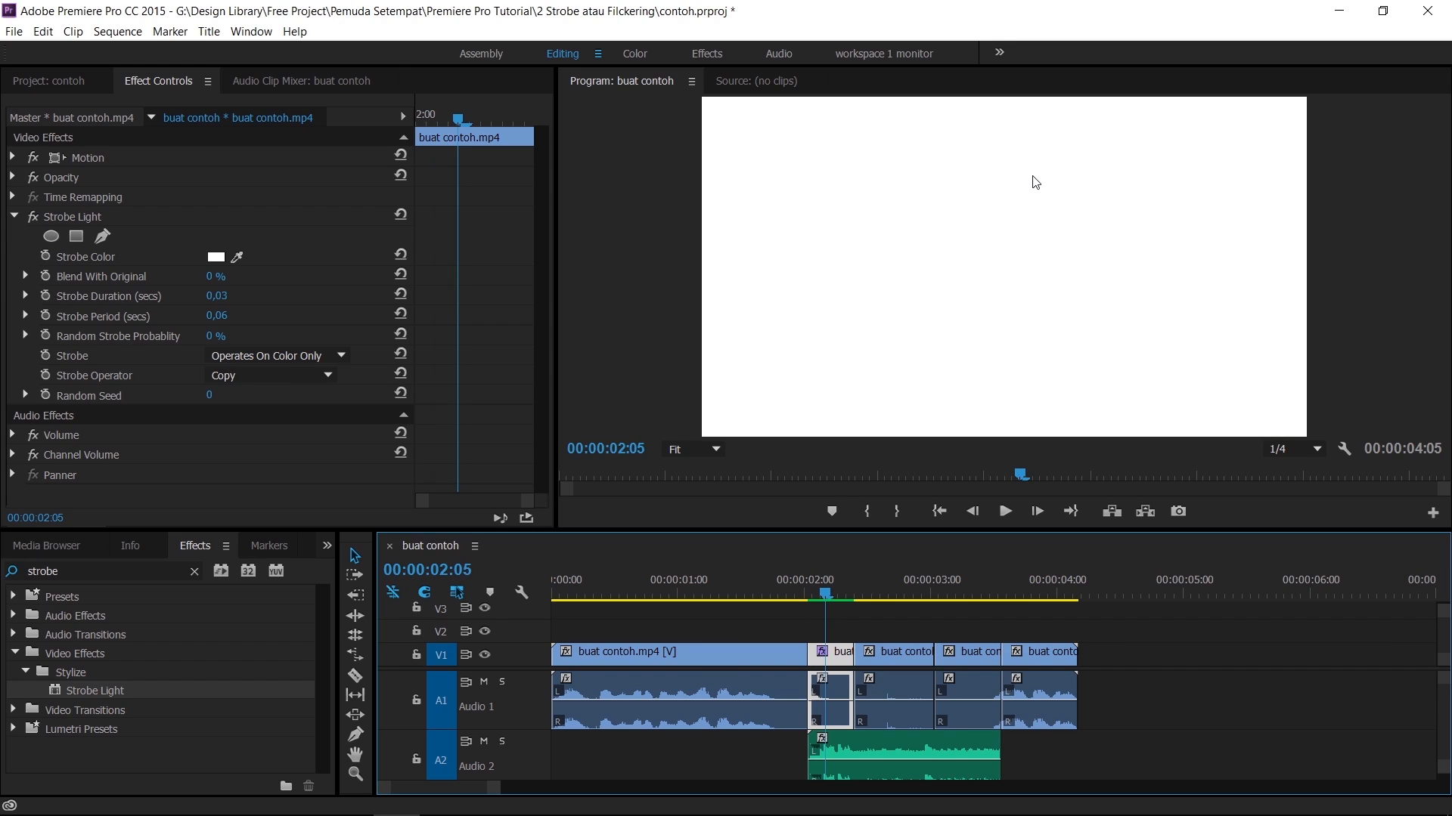
pyautogui.press('Right')
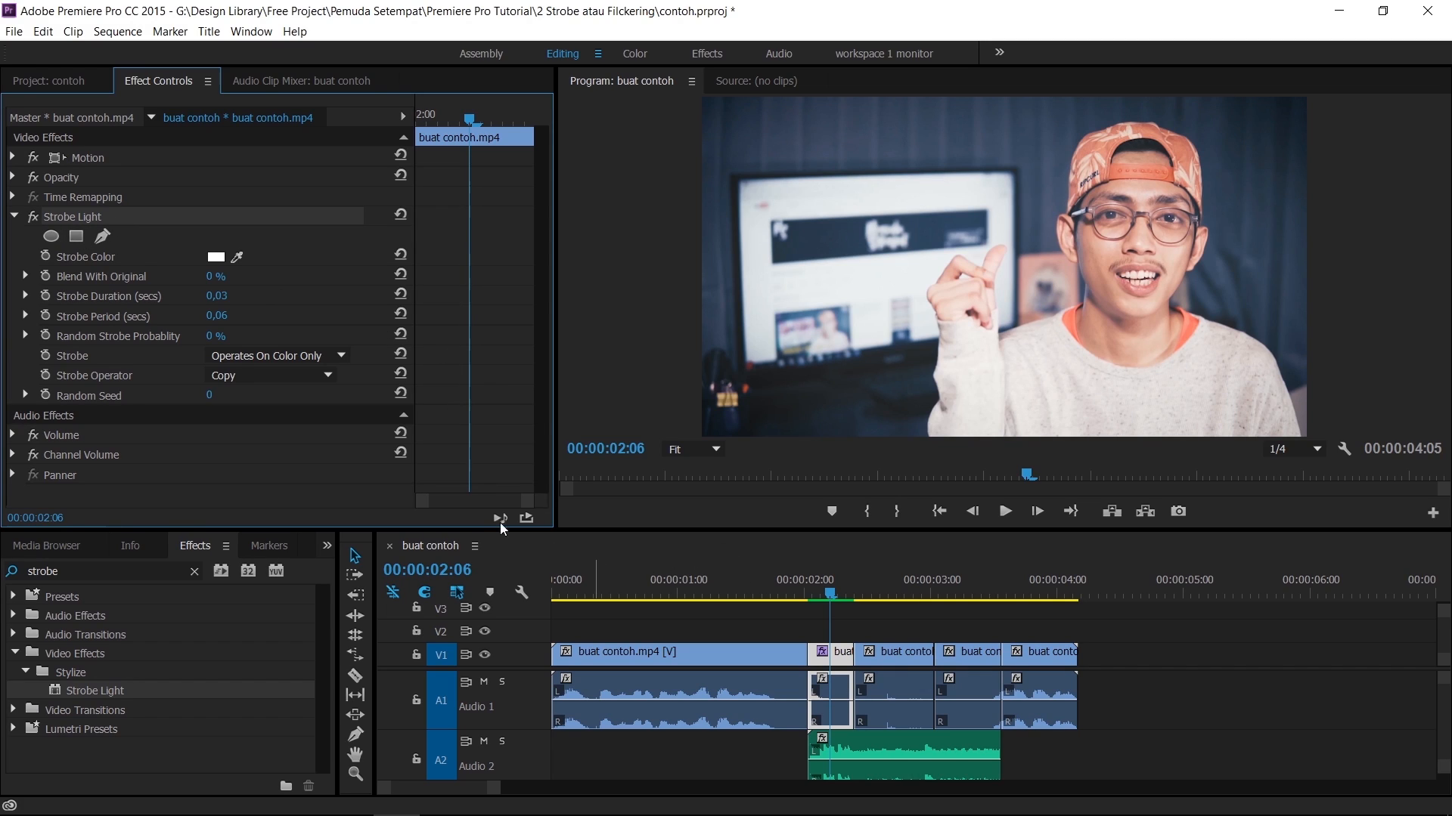
# Try a red Strobe Color, FF0000, on the strobe segment at 00:00:02:05 and play it back
pyautogui.click(829, 596)
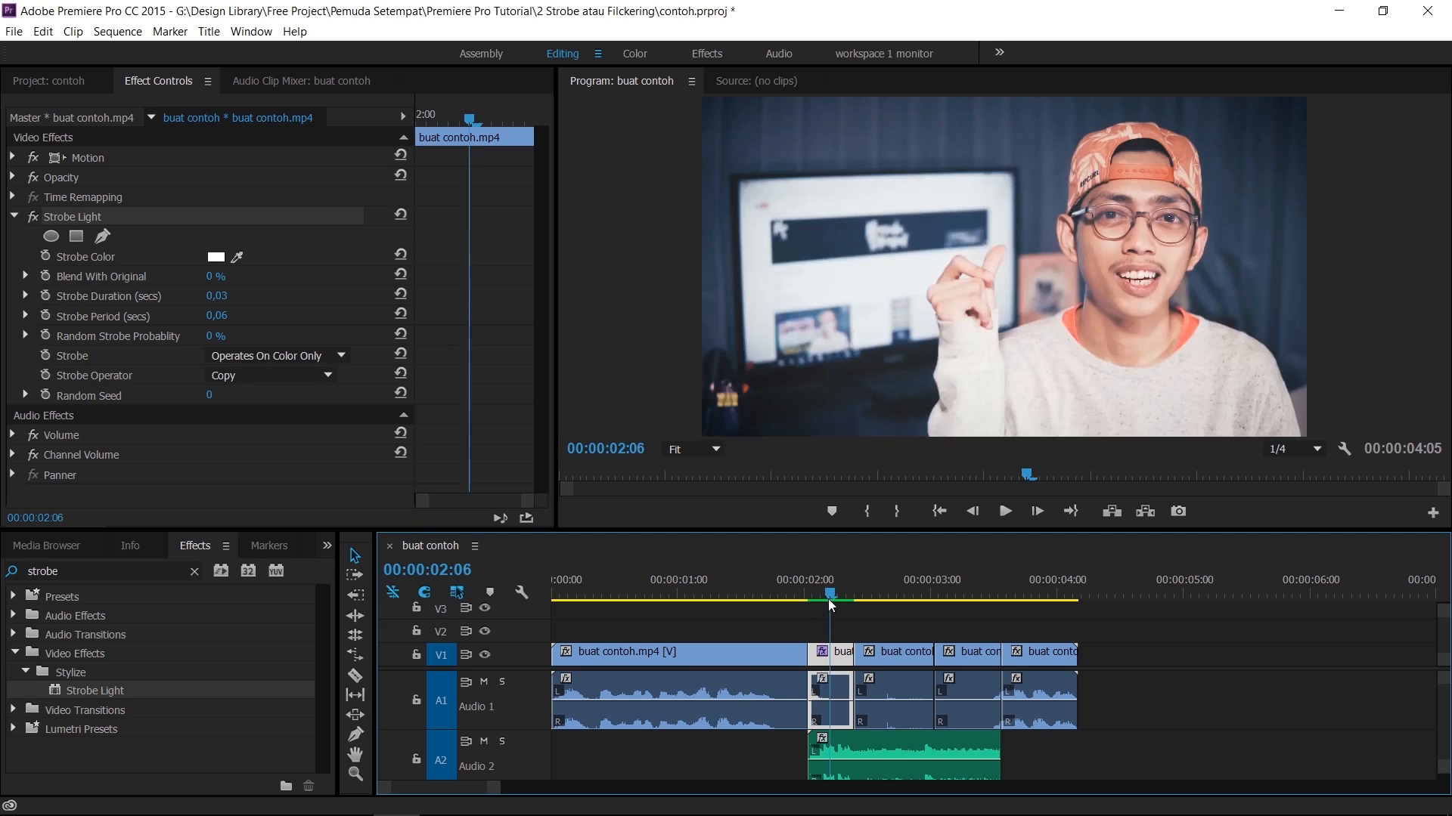
pyautogui.press('Left')
pyautogui.click(222, 261)
pyautogui.click(802, 595)
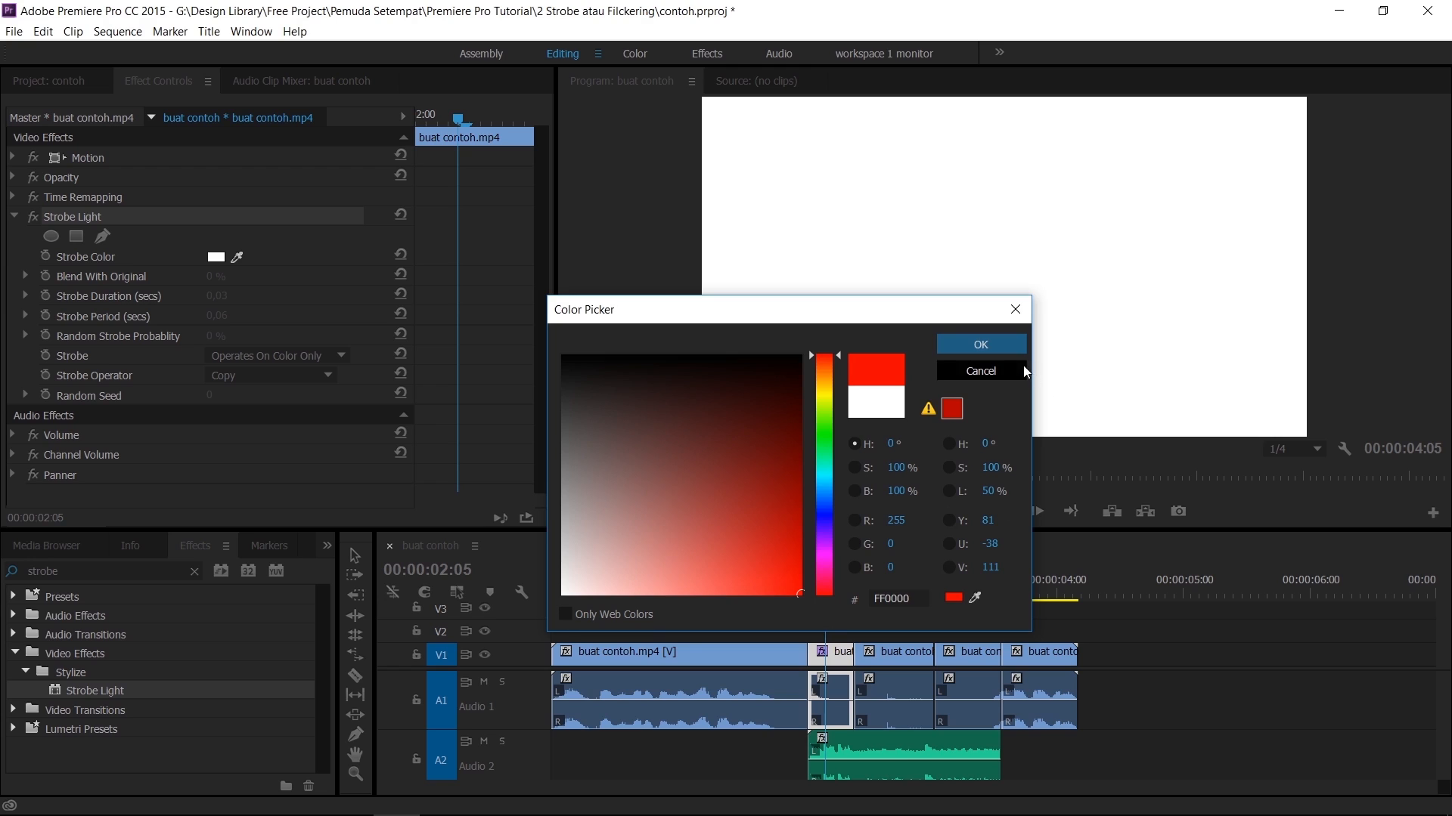
pyautogui.click(993, 344)
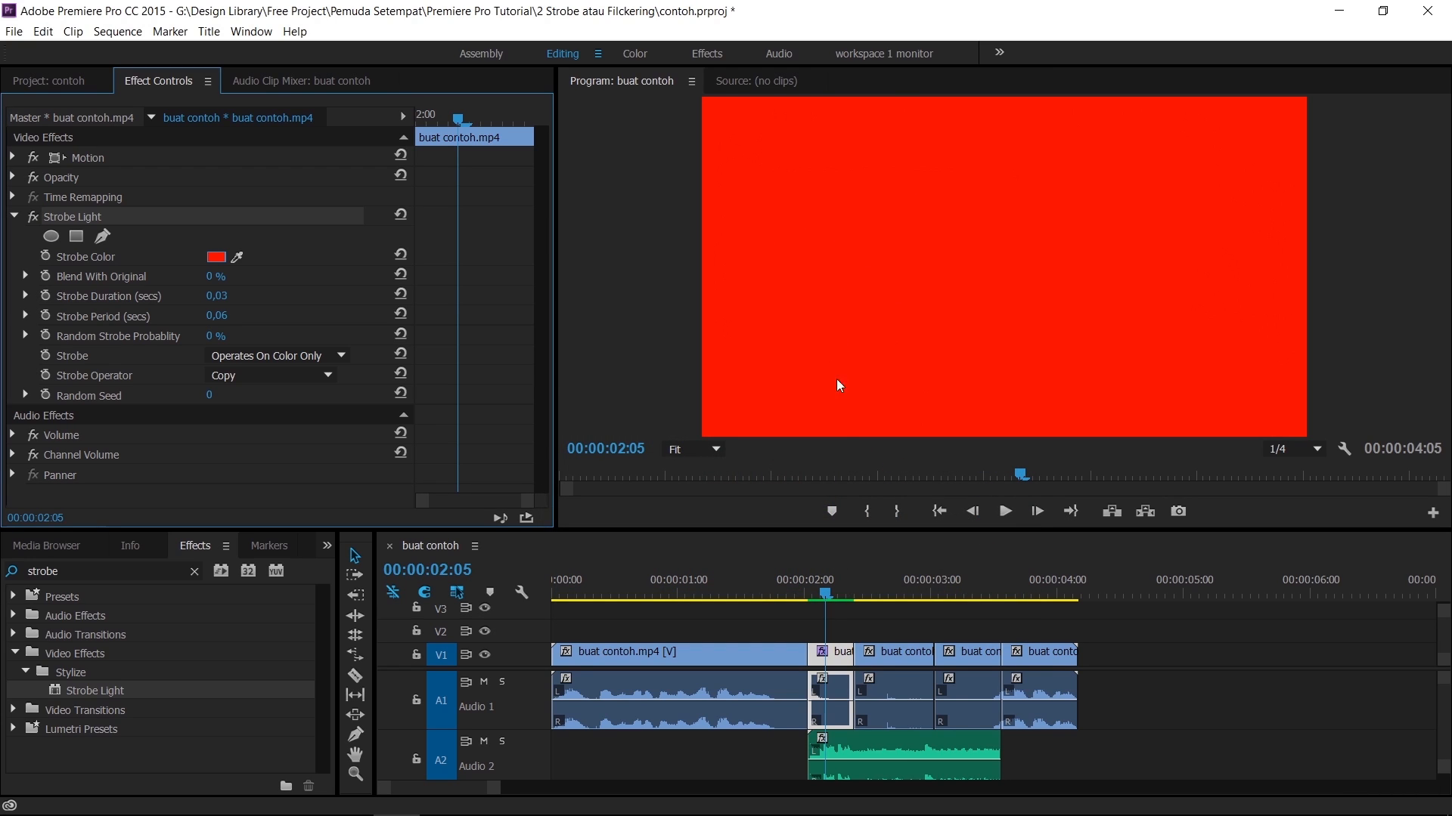
pyautogui.click(786, 582)
pyautogui.press('space')
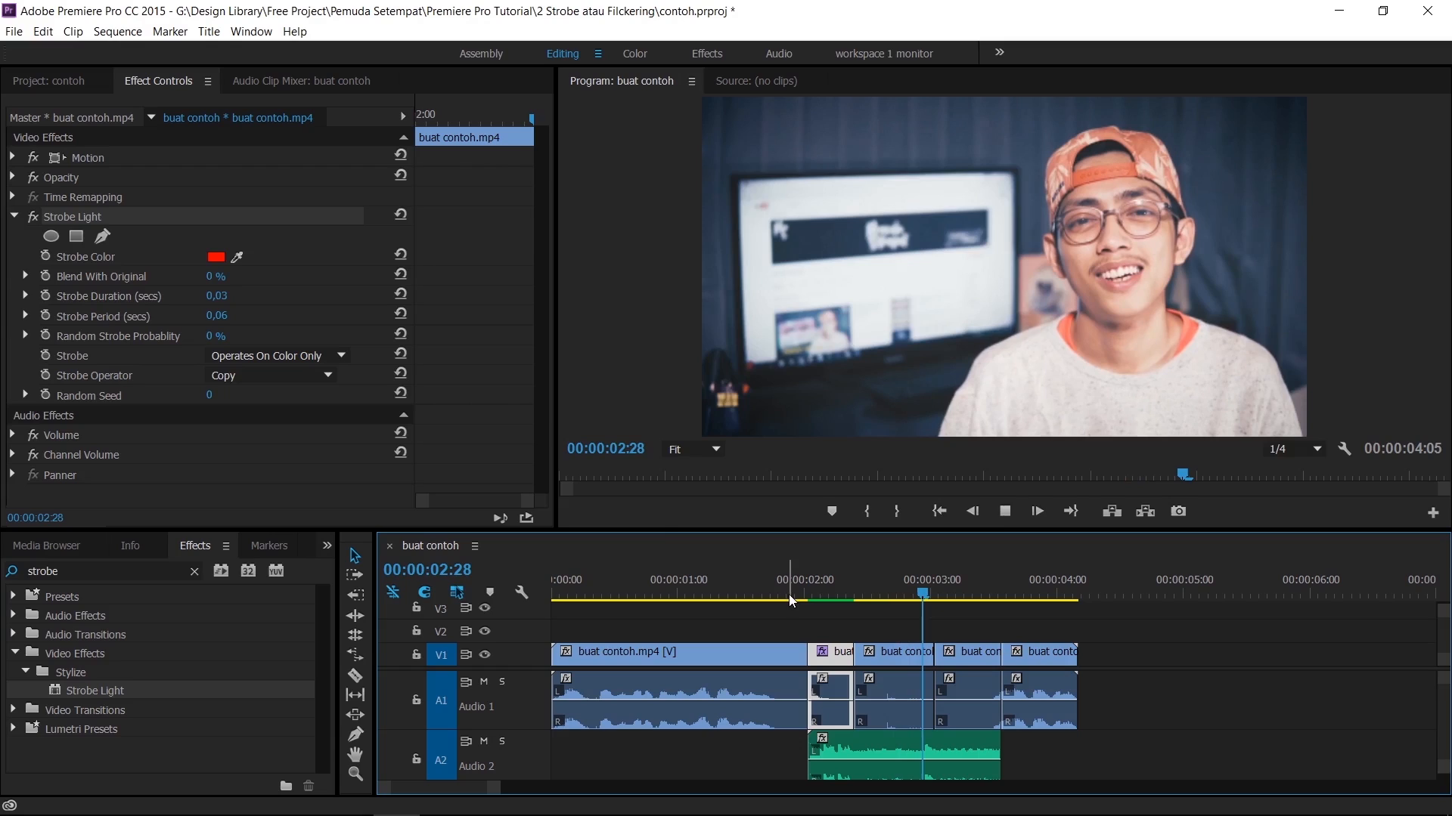
# Set the Strobe Color of the Strobe Light effect back to white
pyautogui.click(217, 260)
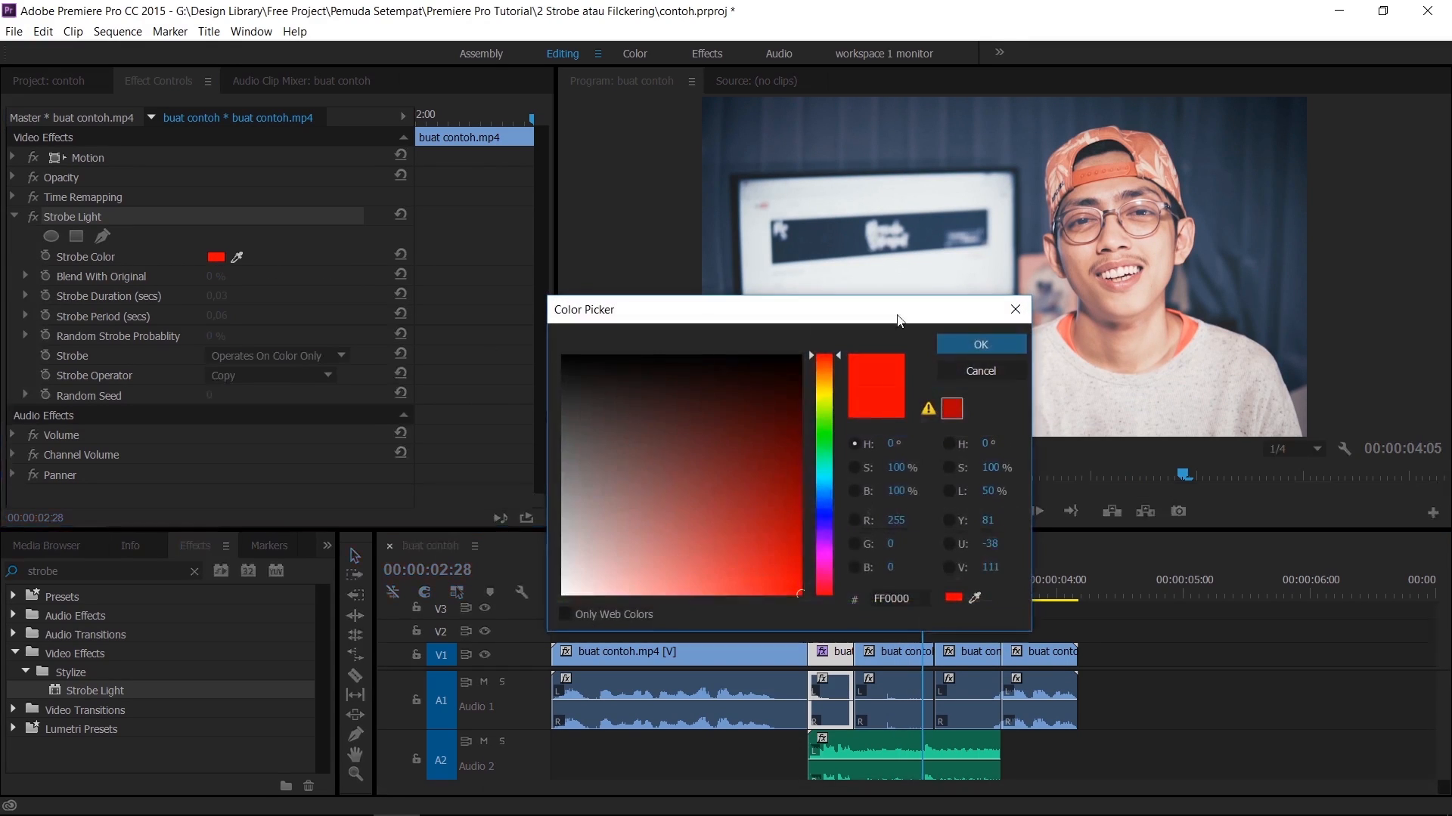
pyautogui.moveTo(737, 515); pyautogui.dragTo(426, 645)
pyautogui.click(996, 346)
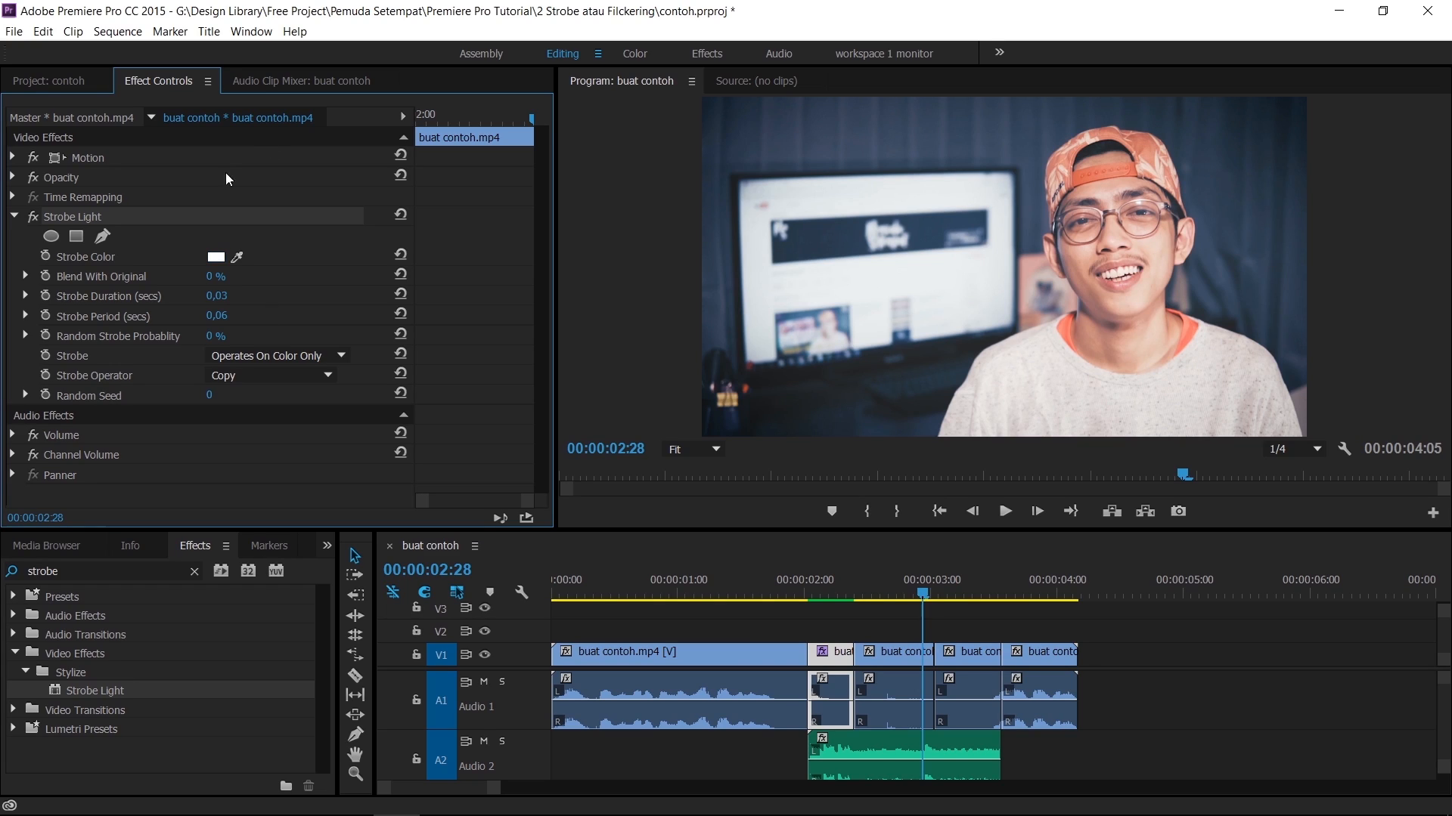
pyautogui.click(211, 334)
pyautogui.press('Return')
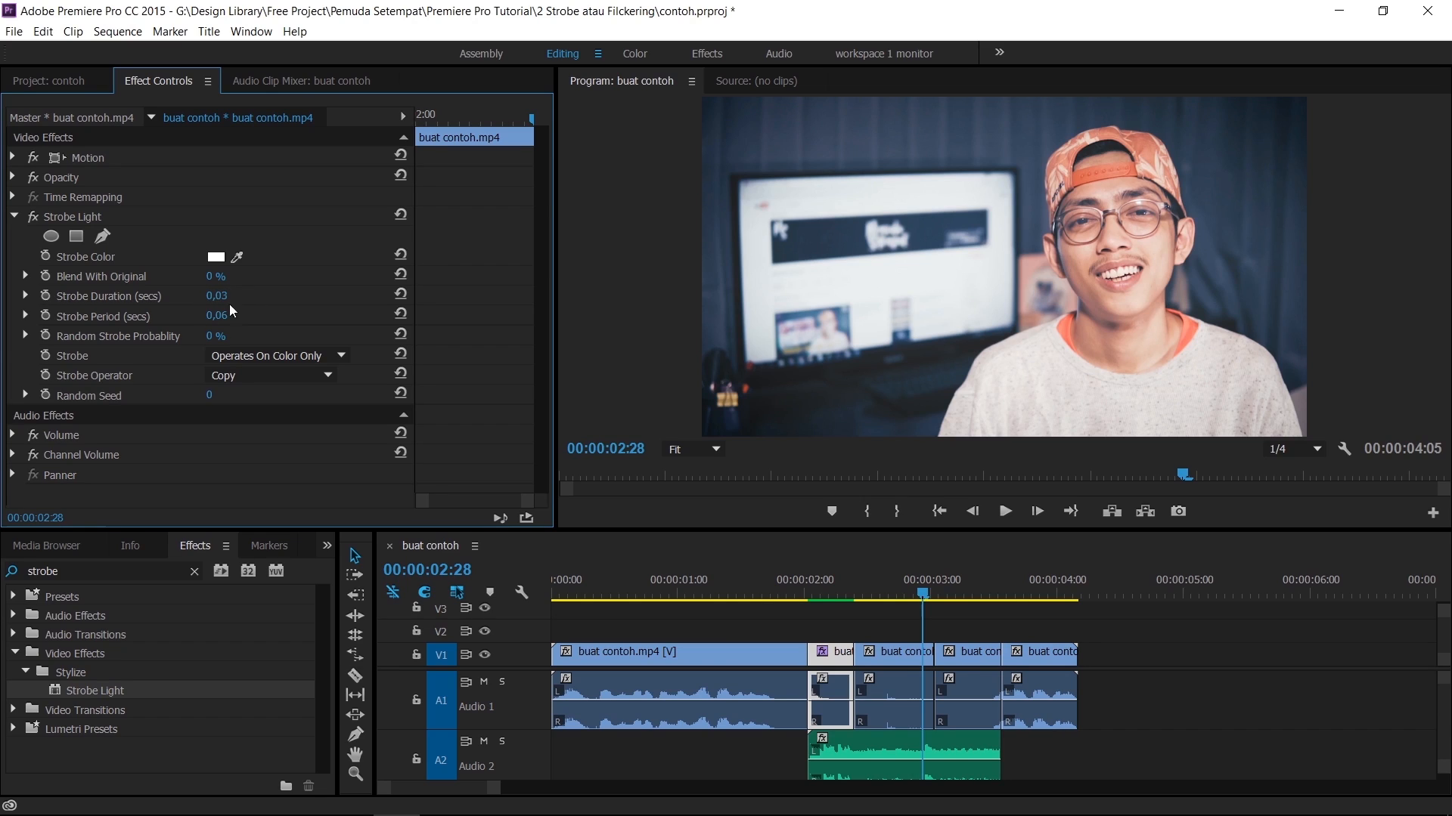
pyautogui.moveTo(209, 341); pyautogui.dragTo(189, 324)
pyautogui.moveTo(213, 337); pyautogui.dragTo(182, 337)
# Copy the configured Strobe Light effect from the short segment and paste it onto the segment around 00:00:03:10
pyautogui.click(780, 590)
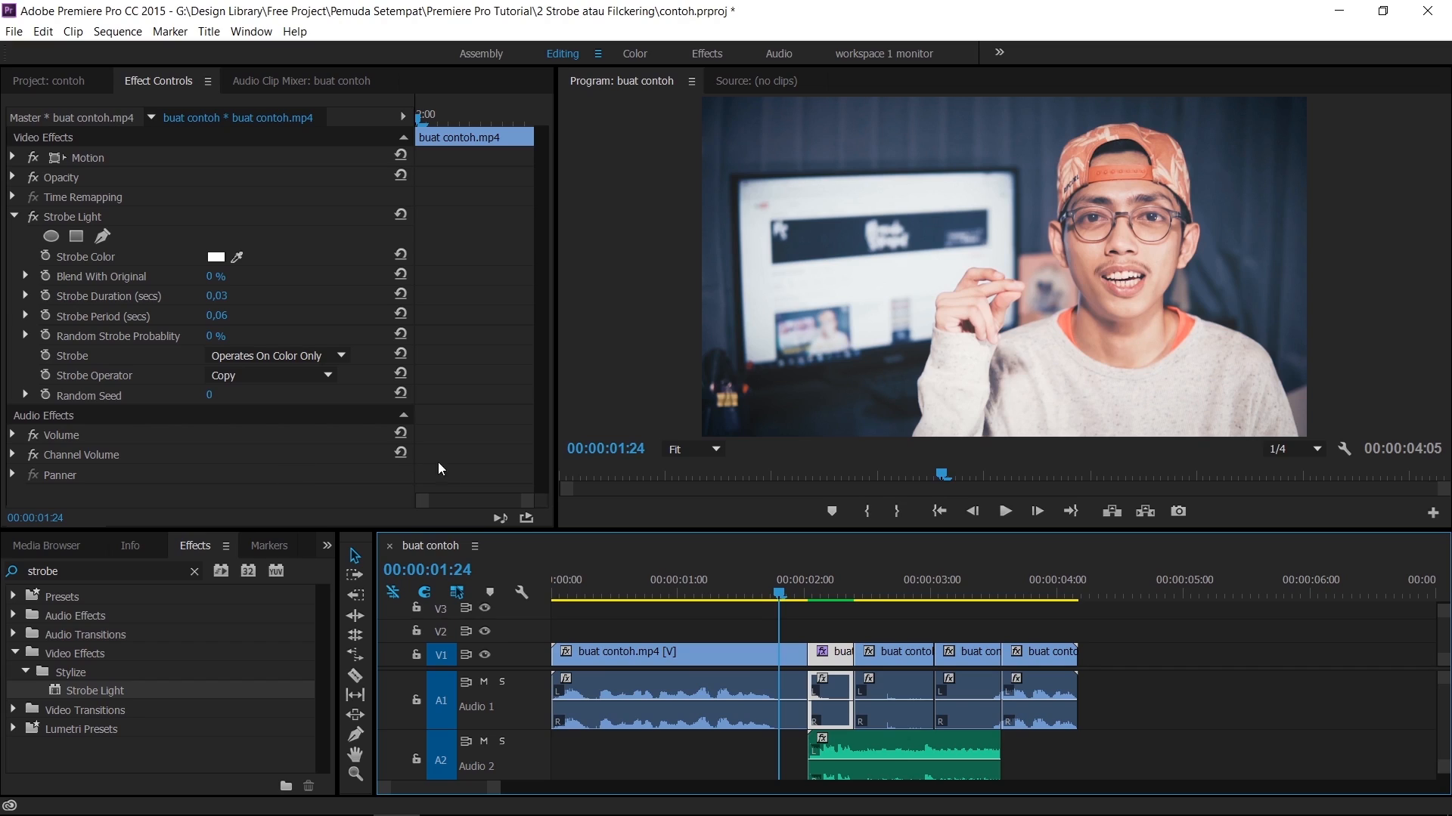
pyautogui.click(66, 219)
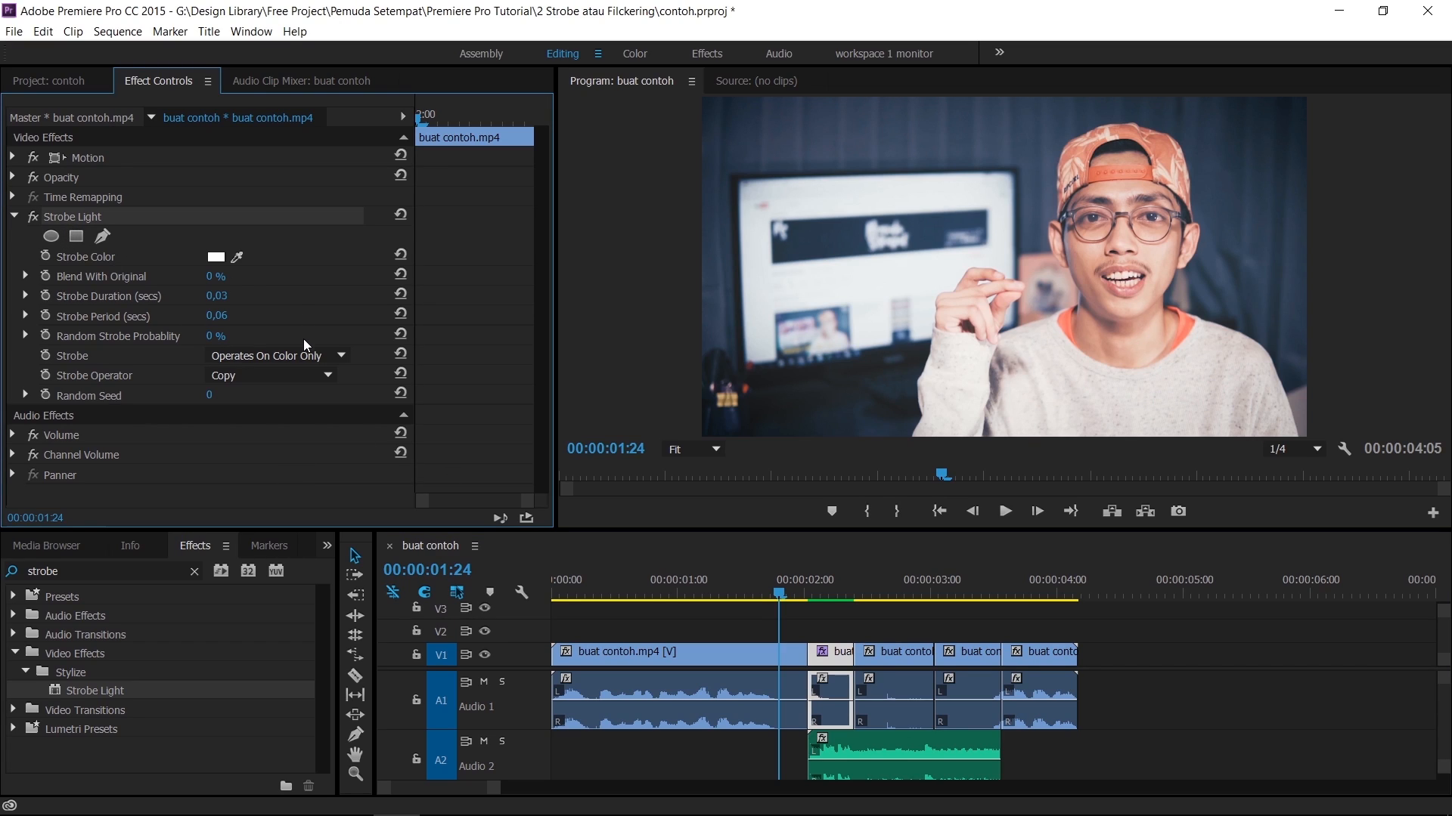
pyautogui.click(974, 652)
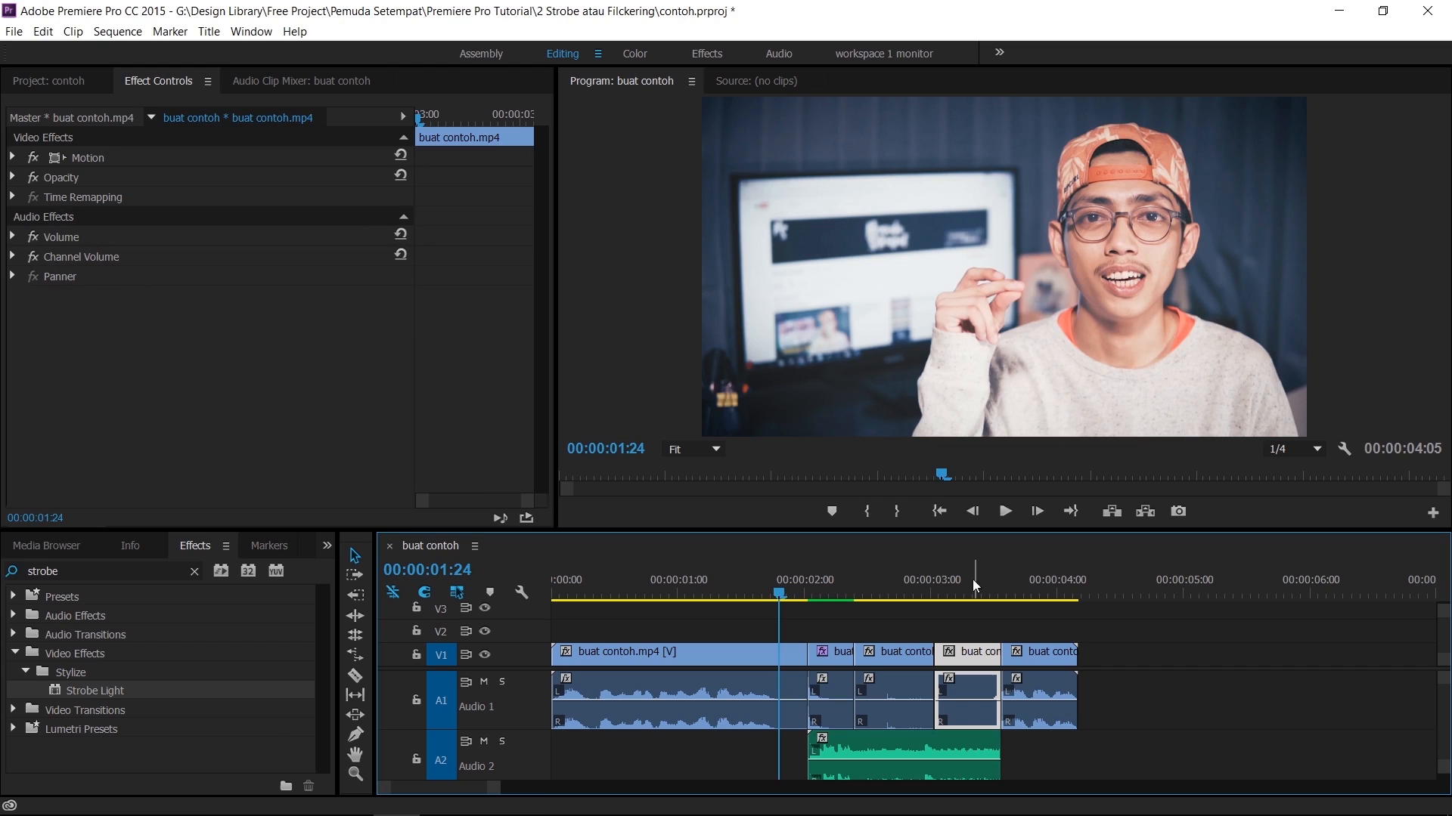
pyautogui.click(214, 382)
pyautogui.hotkey('ctrl', 'v')
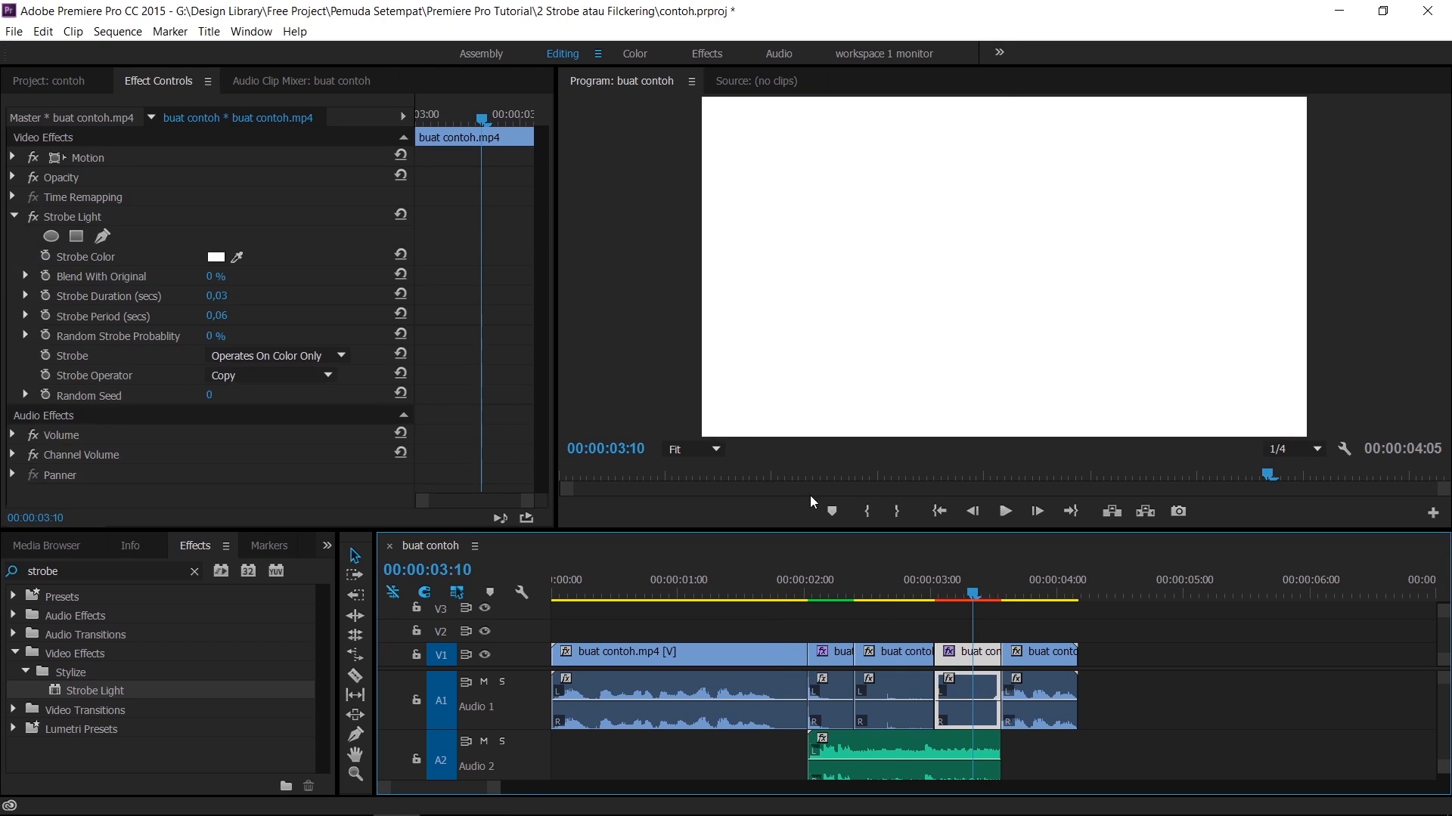
# Play back the sequence from before the first strobe segment to past the second one
pyautogui.click(757, 572)
pyautogui.press('space')
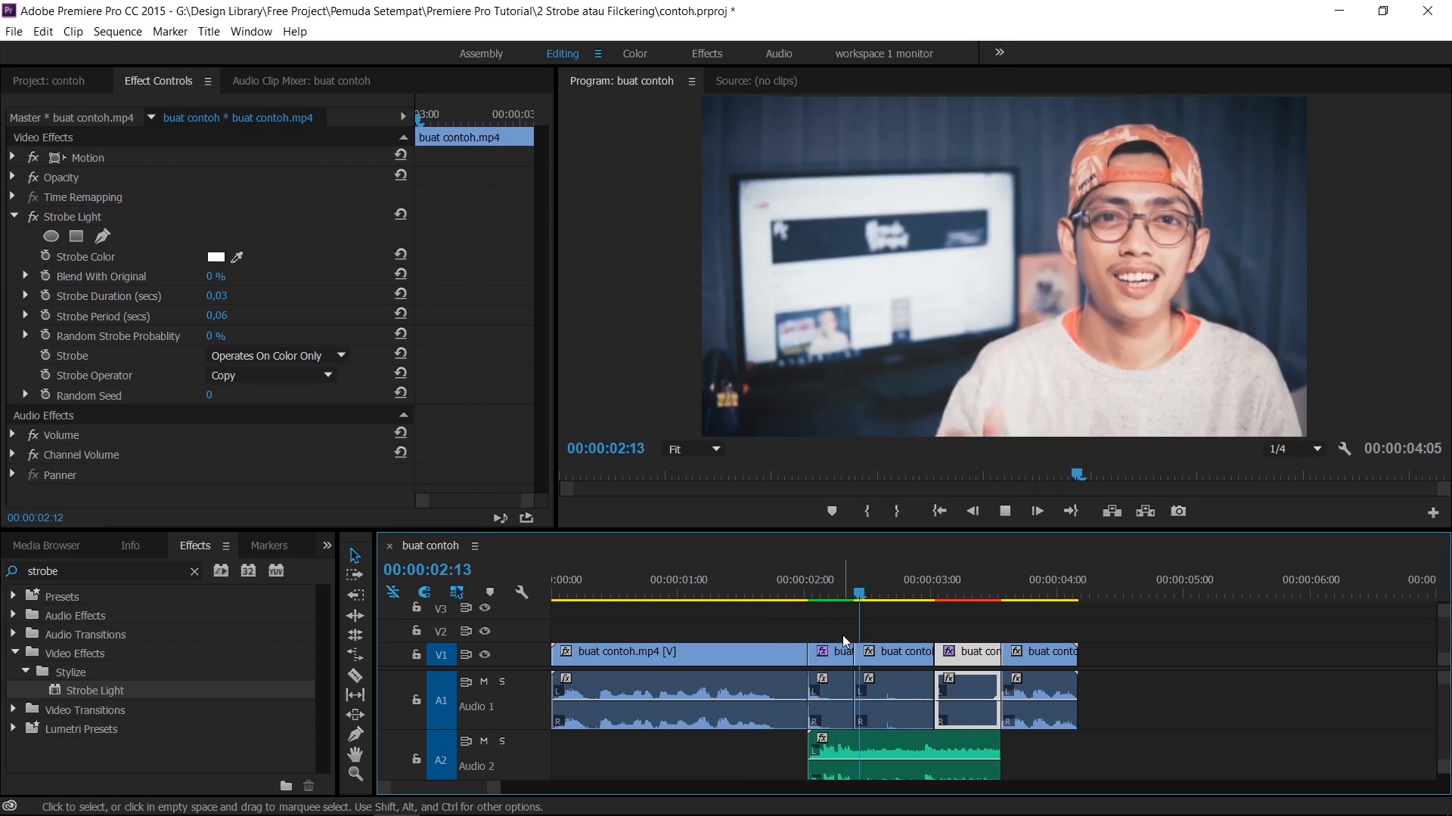
pyautogui.press('space')
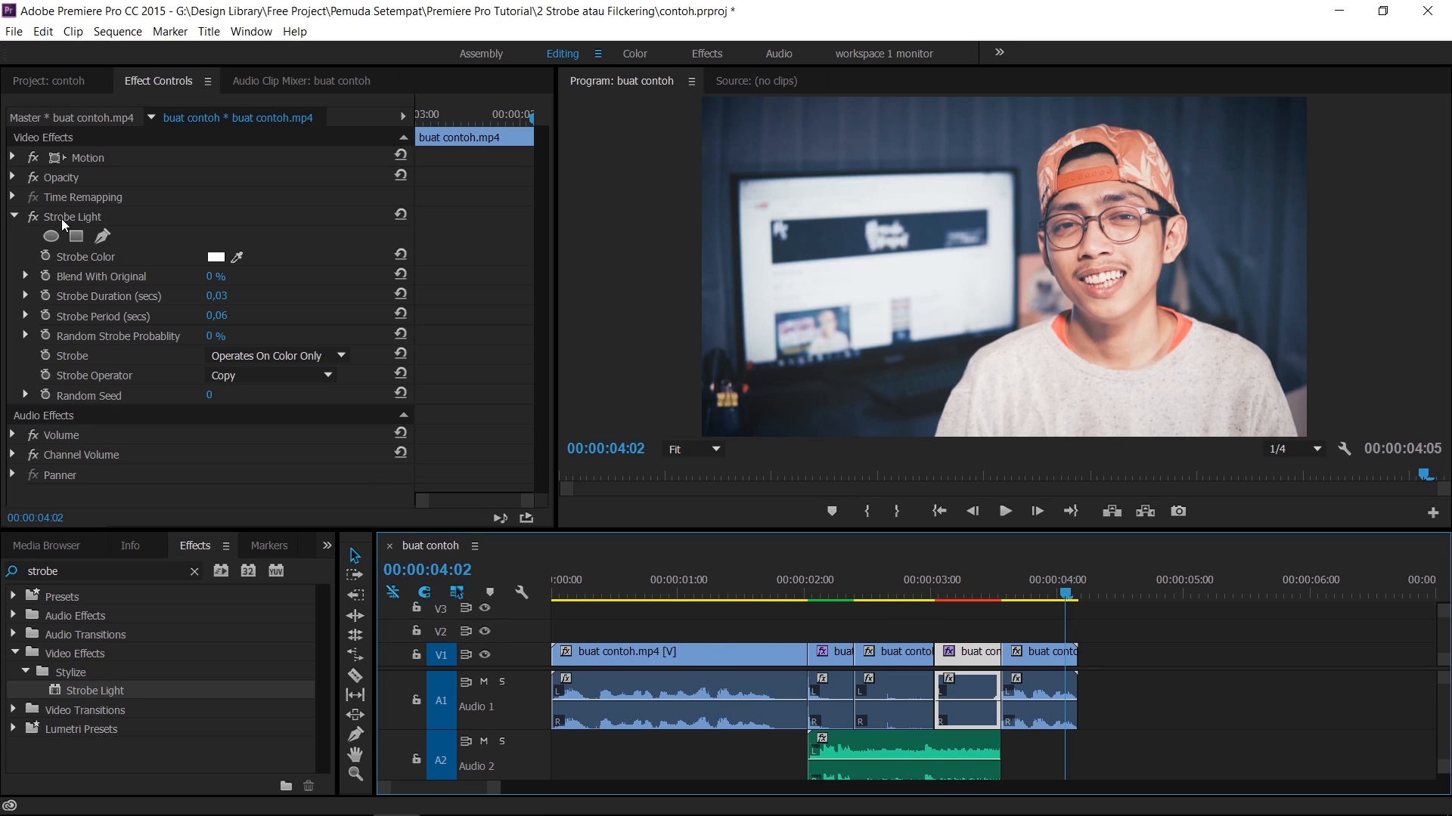
# Delete the split segments after the first one on V1 and extend the remaining buat contoh.mp4 clip to 00:00:04:05
pyautogui.click(824, 623)
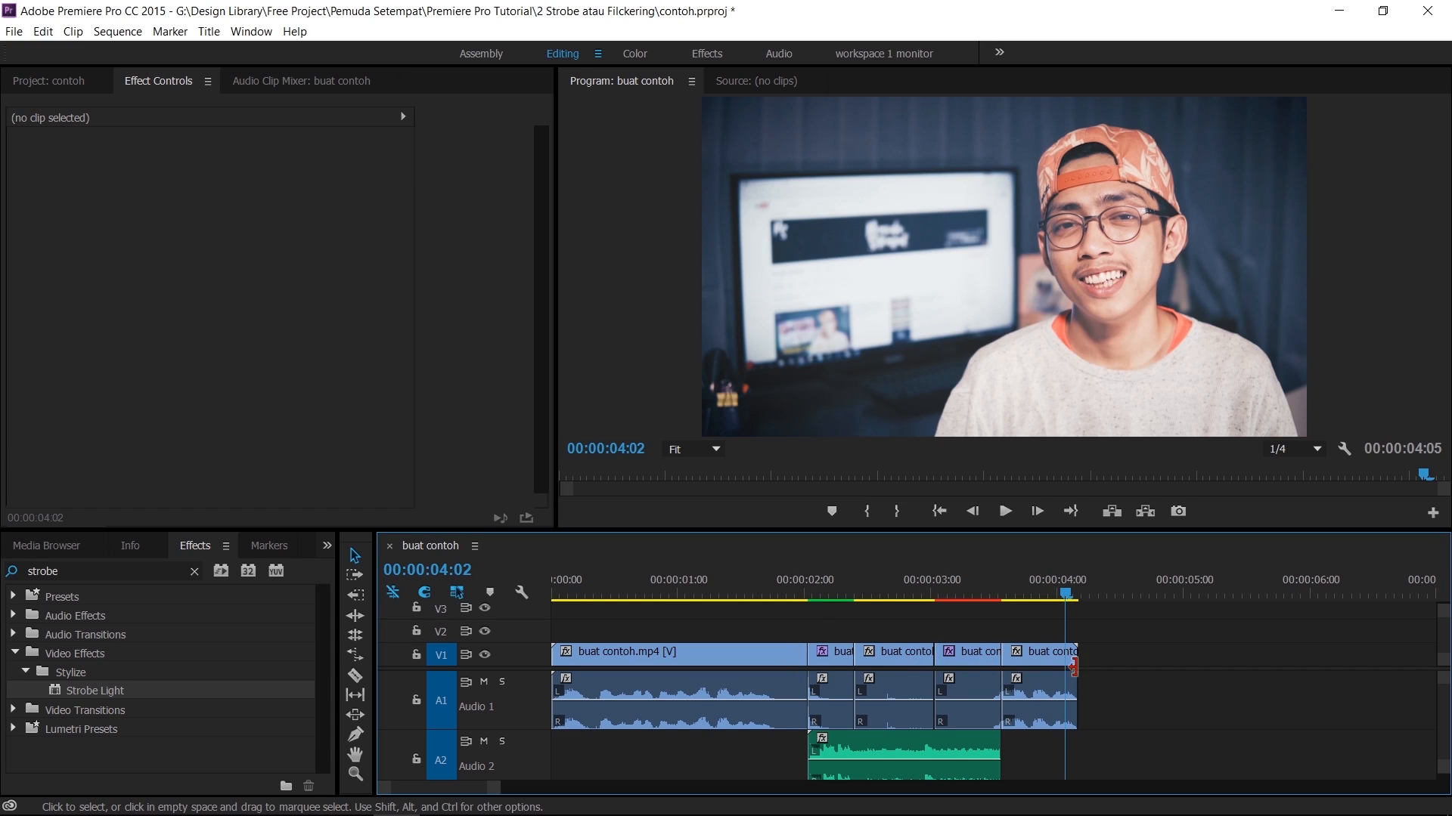
pyautogui.moveTo(1149, 640); pyautogui.dragTo(840, 720)
pyautogui.press('Delete')
pyautogui.click(760, 673)
pyautogui.moveTo(808, 650); pyautogui.dragTo(1283, 648)
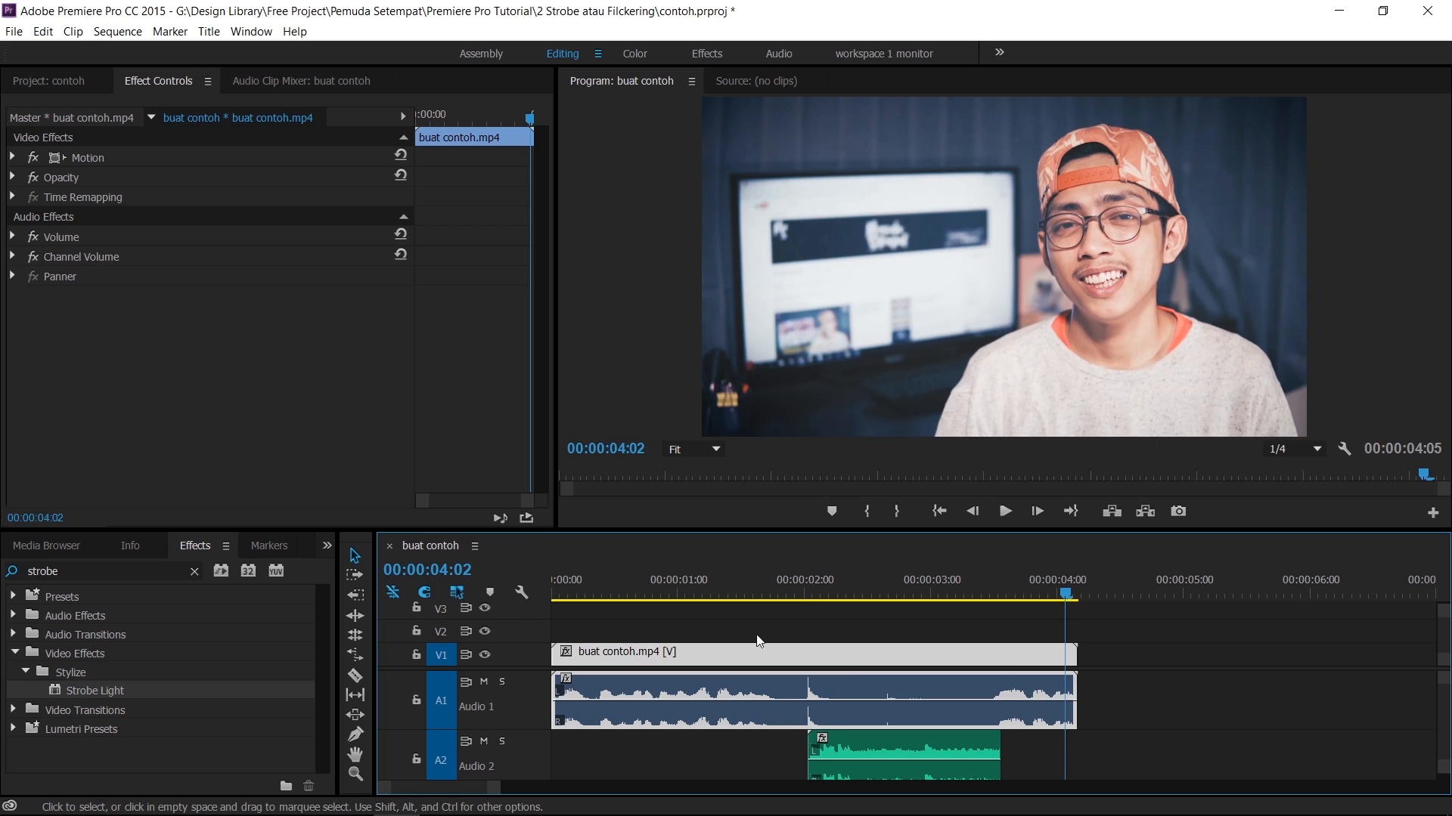
# Import C0368.MP4 into the project from the Assets folder of 2 Cloning
pyautogui.click(88, 84)
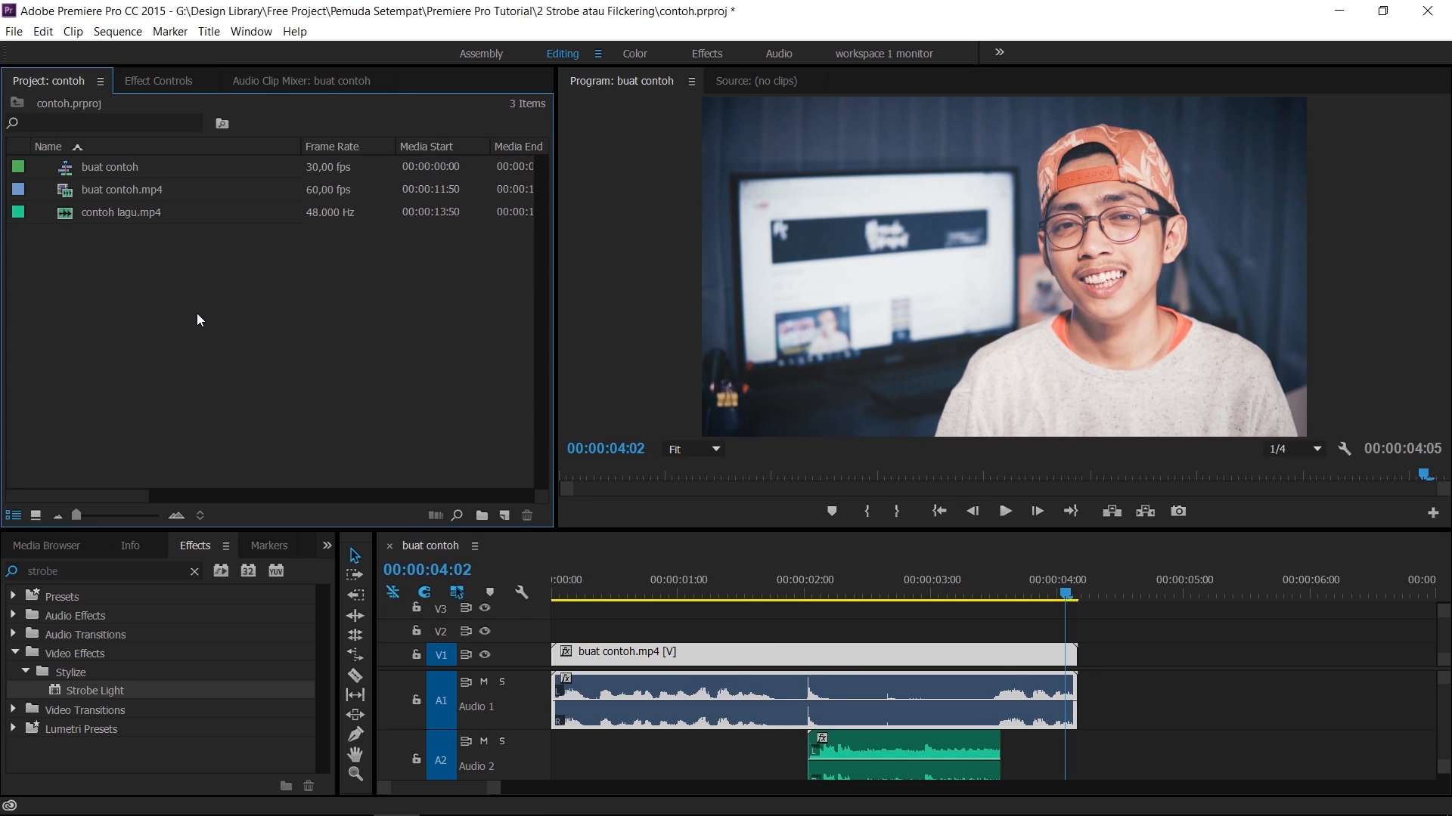
pyautogui.doubleClick(197, 312)
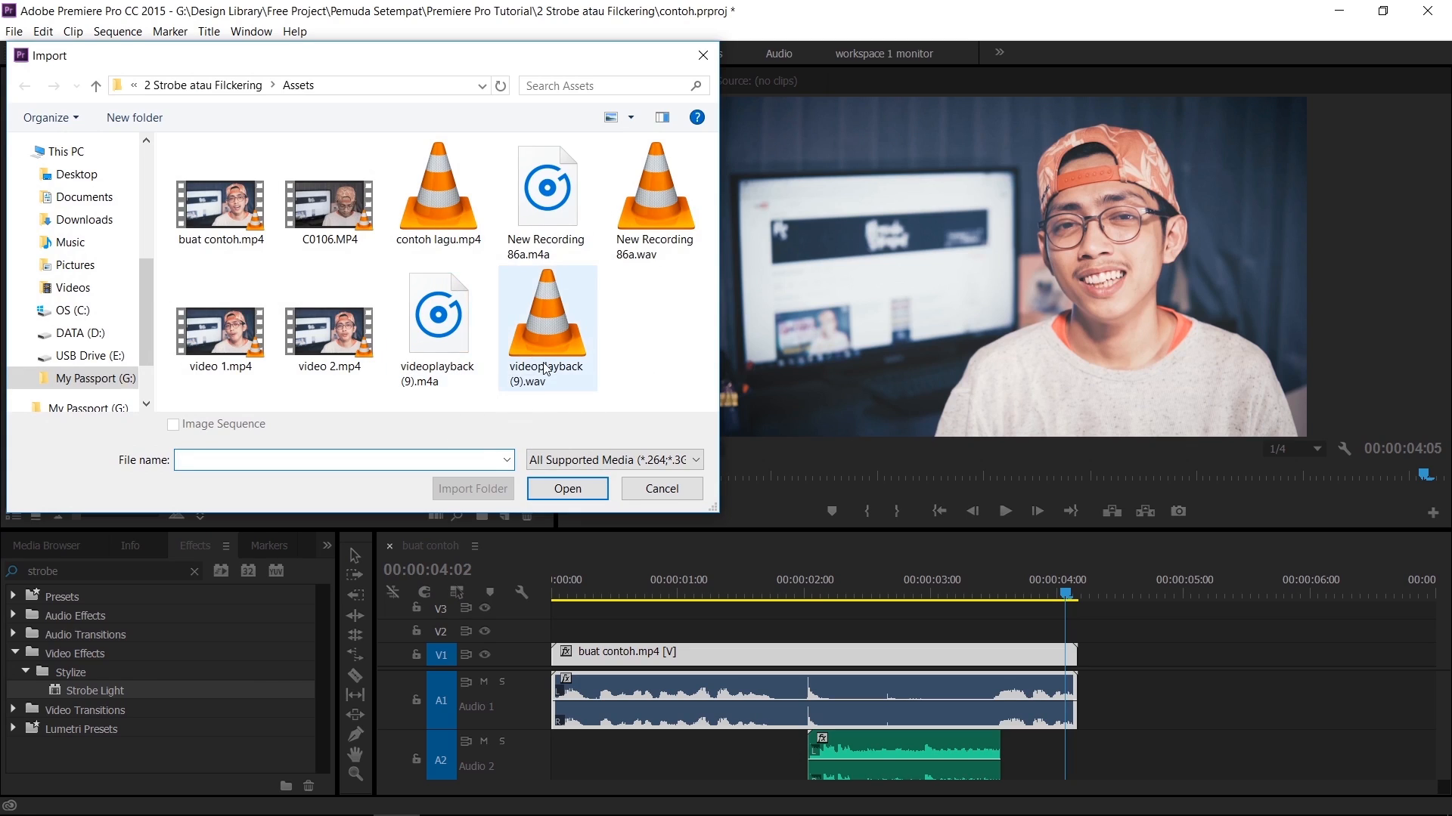
pyautogui.click(193, 87)
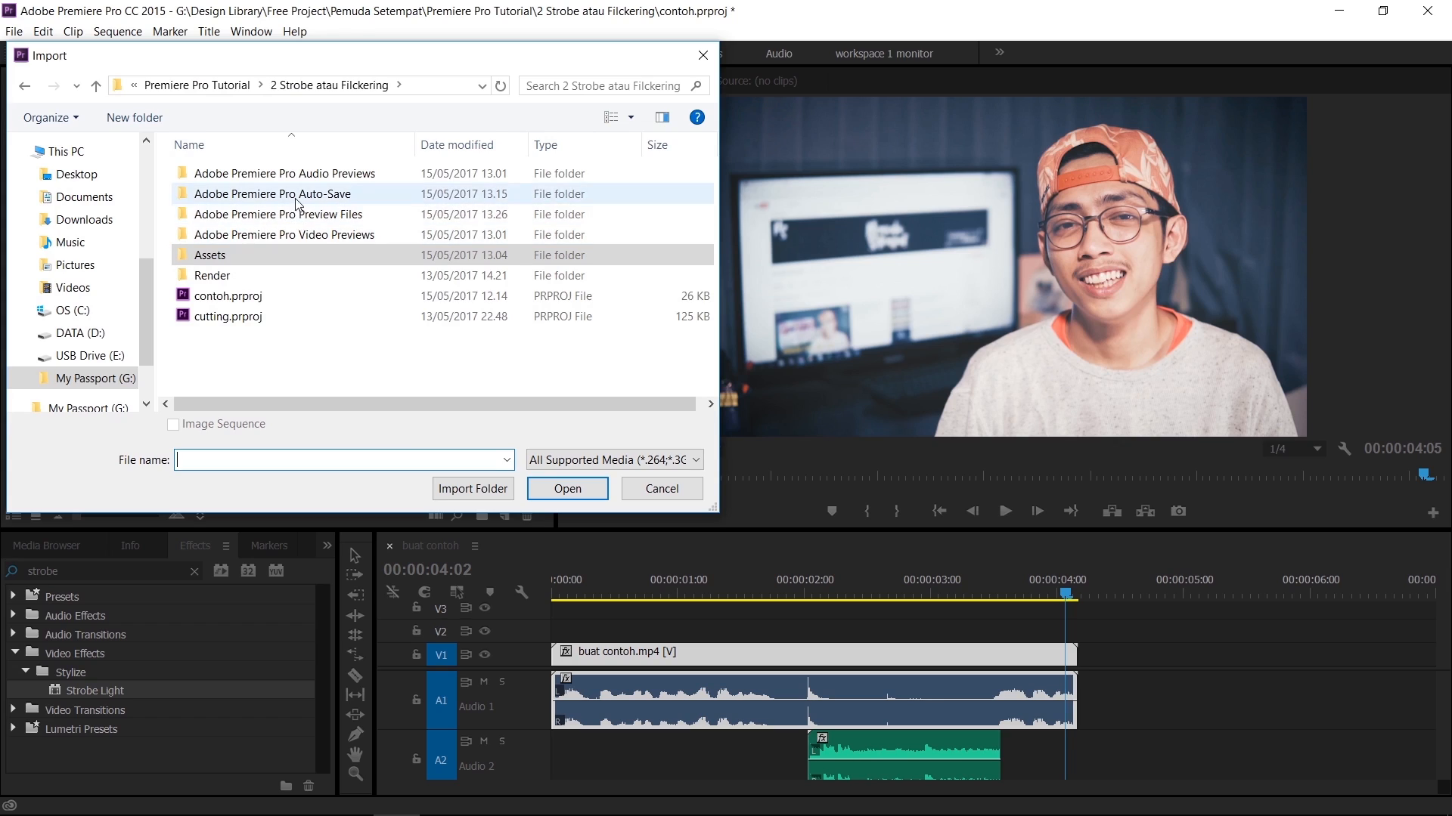
pyautogui.click(197, 84)
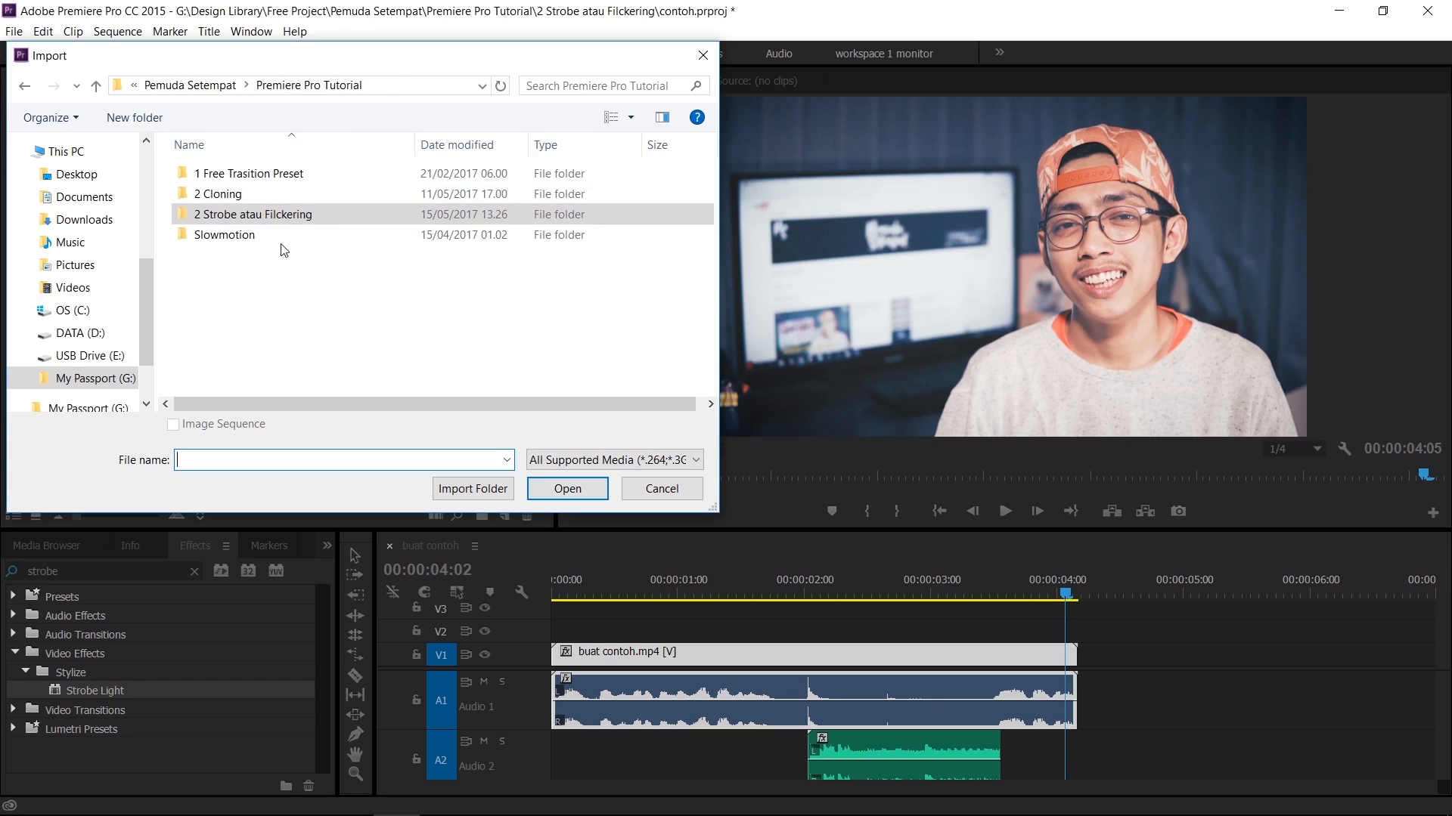
pyautogui.doubleClick(231, 195)
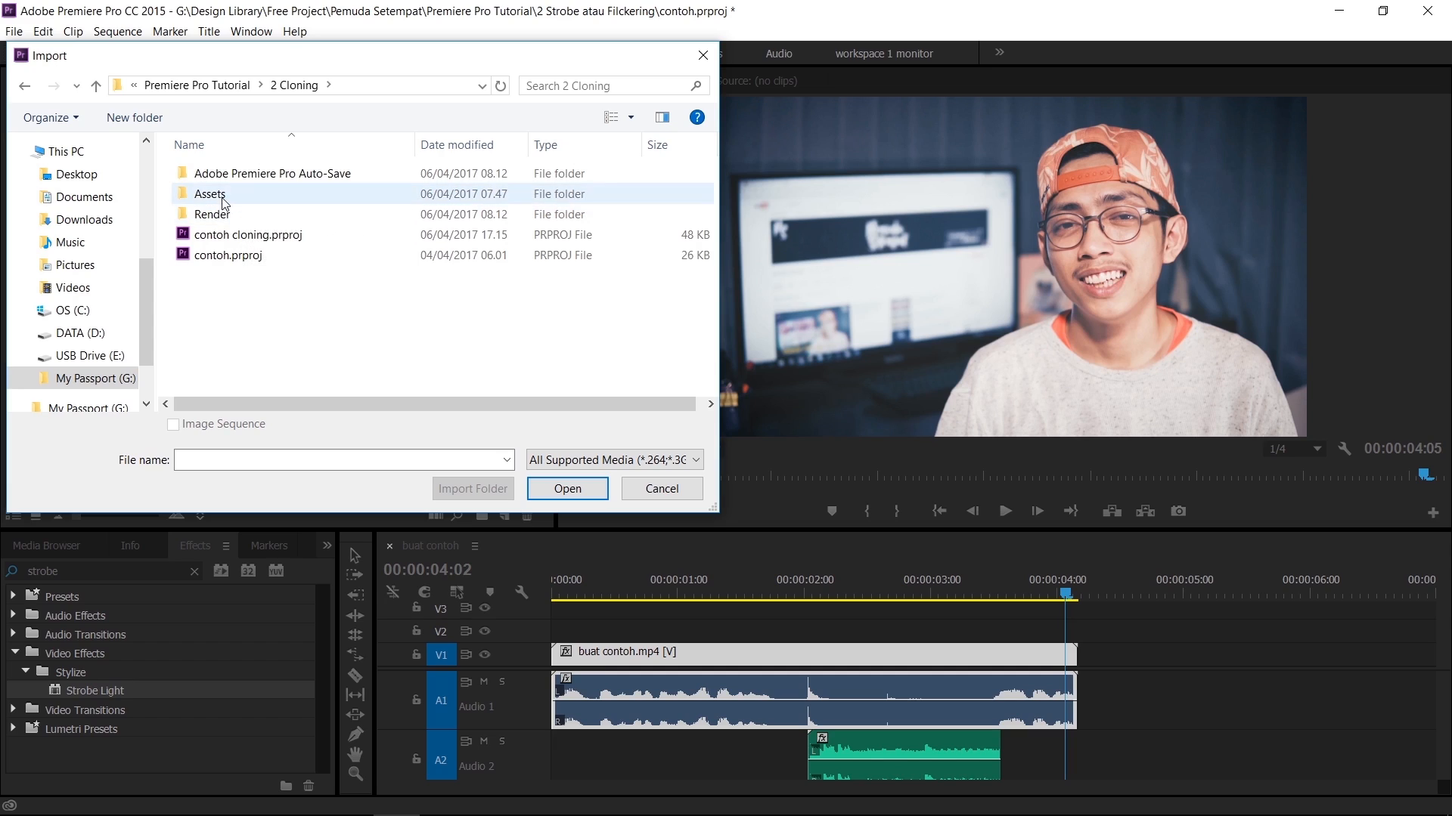
pyautogui.click(223, 200)
pyautogui.press('Return')
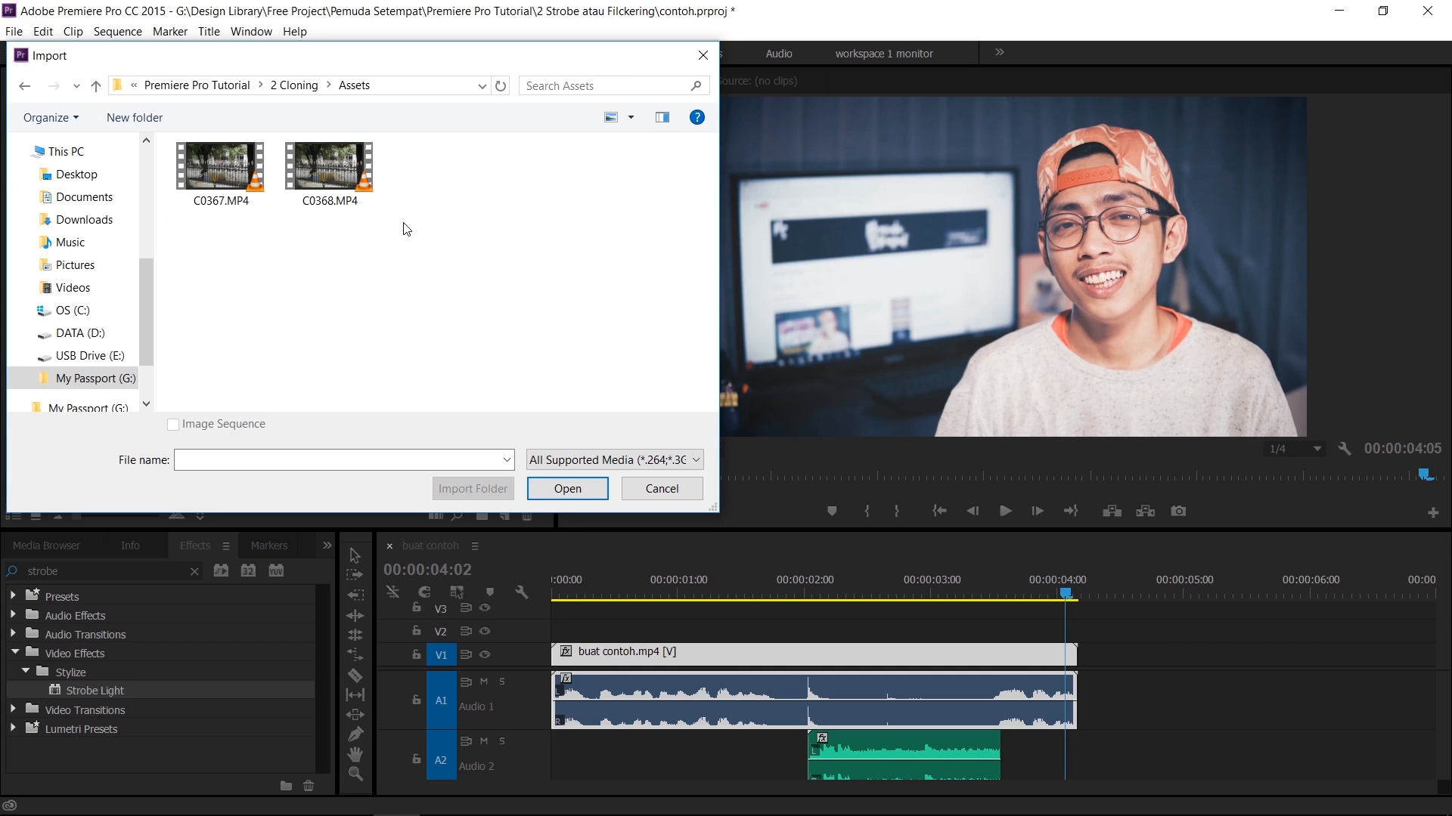
pyautogui.click(324, 172)
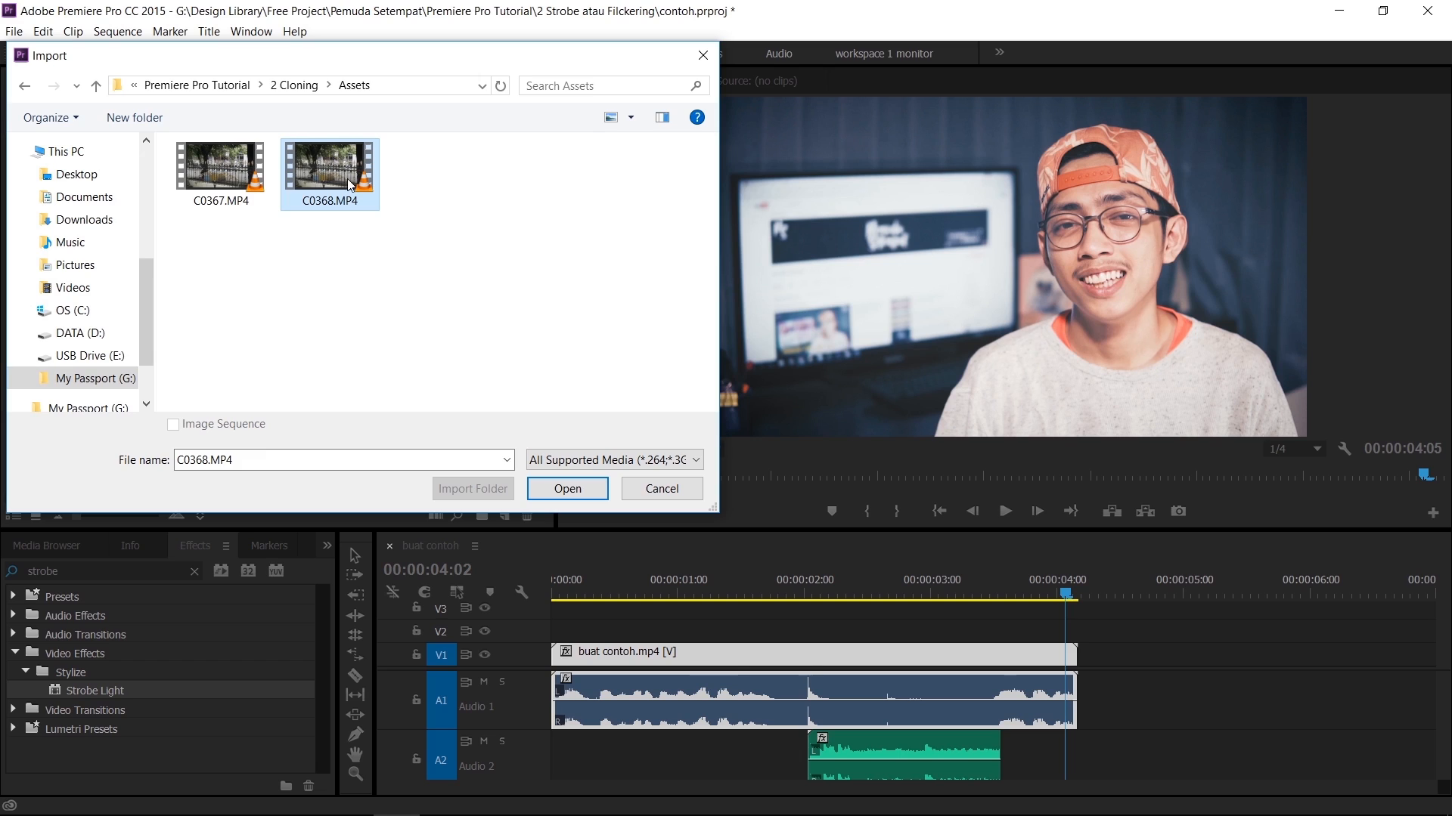
pyautogui.doubleClick(334, 173)
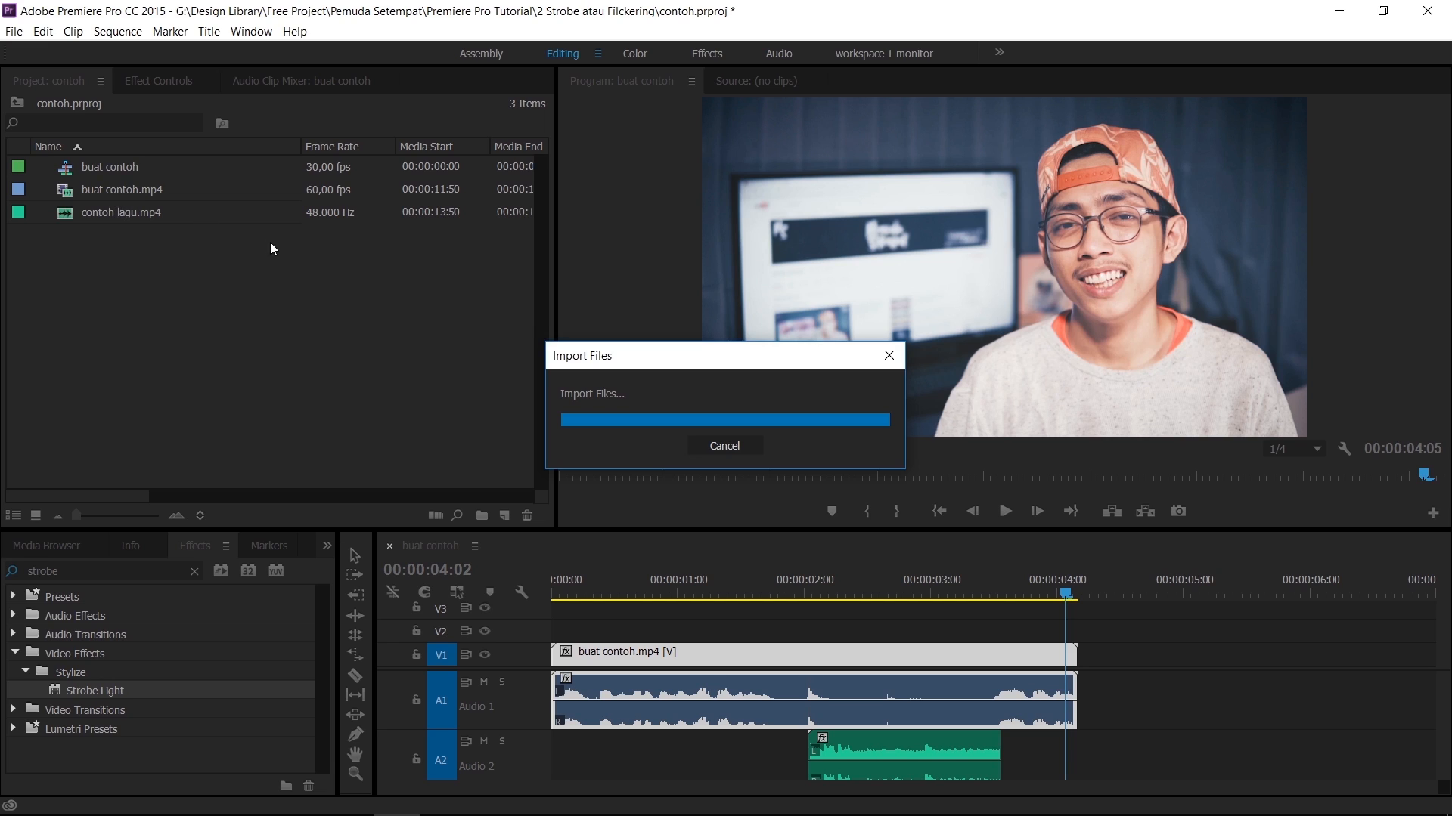
# Place C0368.MP4 on V2 starting at 00:00:03:21, overlapping the end of buat contoh.mp4, and delete the music clip on A2
pyautogui.moveTo(112, 212); pyautogui.dragTo(1047, 634)
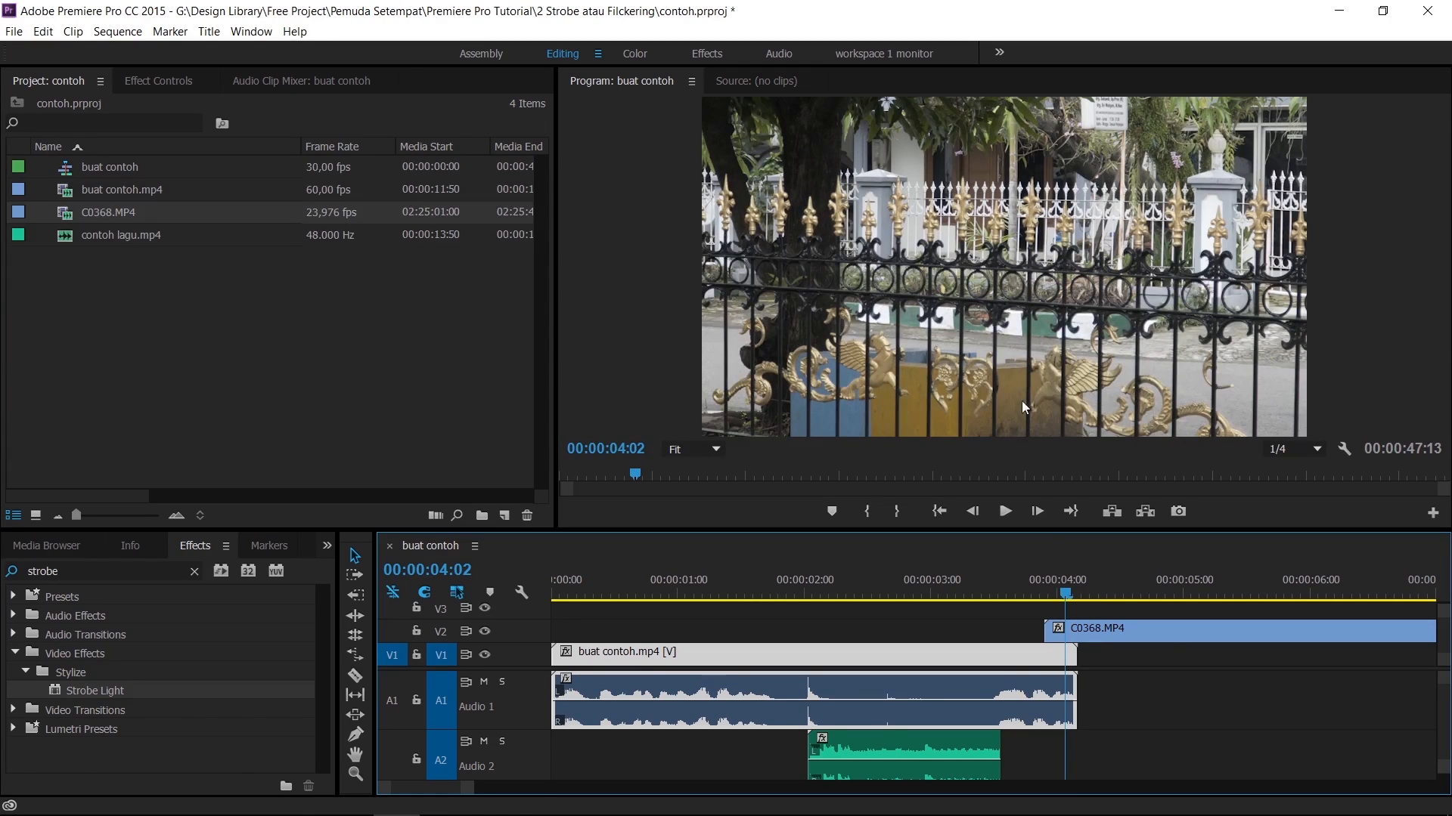
pyautogui.click(980, 588)
pyautogui.moveTo(979, 588)
pyautogui.mouseDown()
pyautogui.moveTo(1193, 588)
pyautogui.moveTo(961, 588)
pyautogui.mouseUp()
pyautogui.moveTo(1112, 632); pyautogui.dragTo(1086, 636)
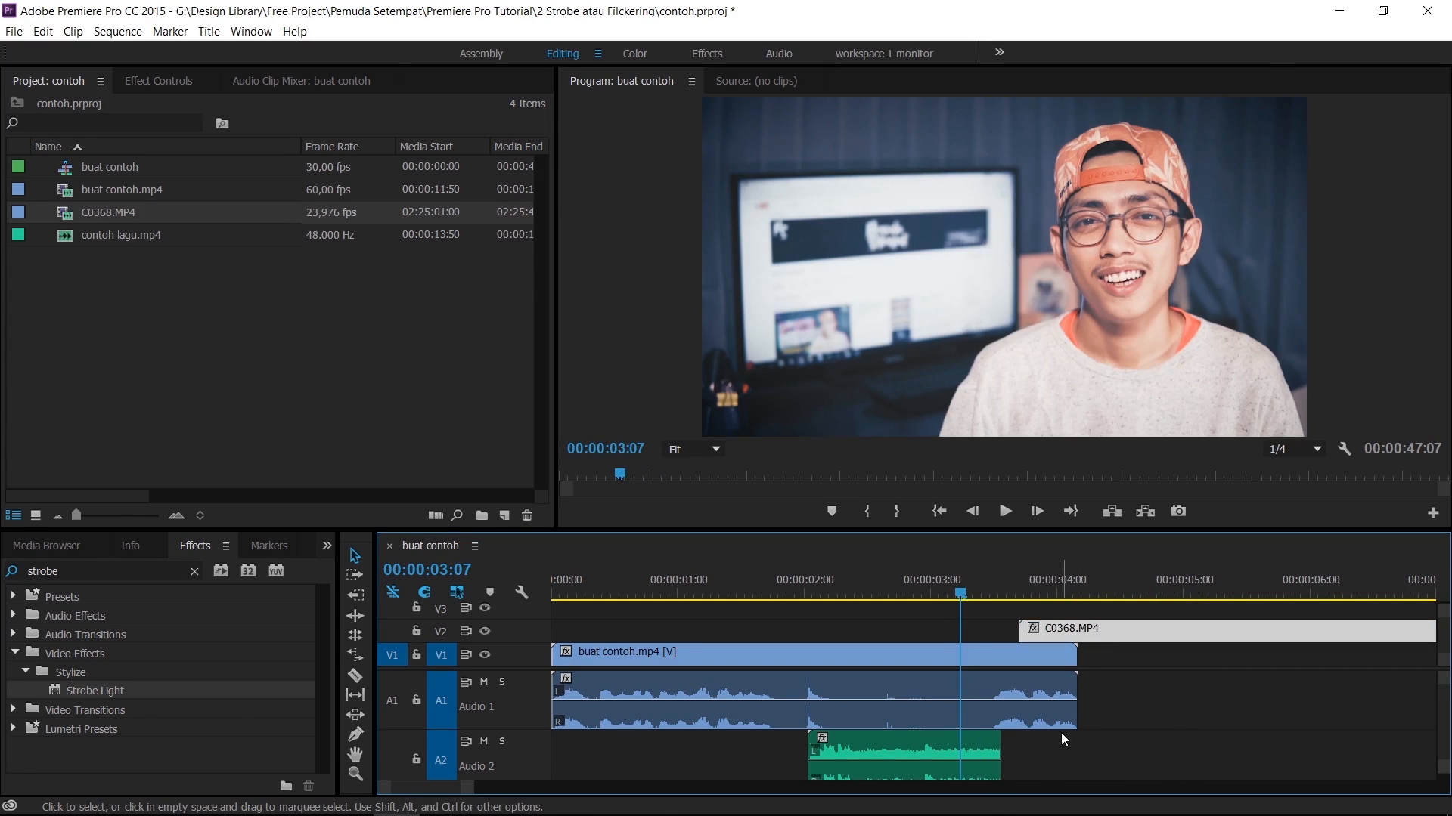
pyautogui.moveTo(1058, 739); pyautogui.dragTo(926, 783)
pyautogui.press('Delete')
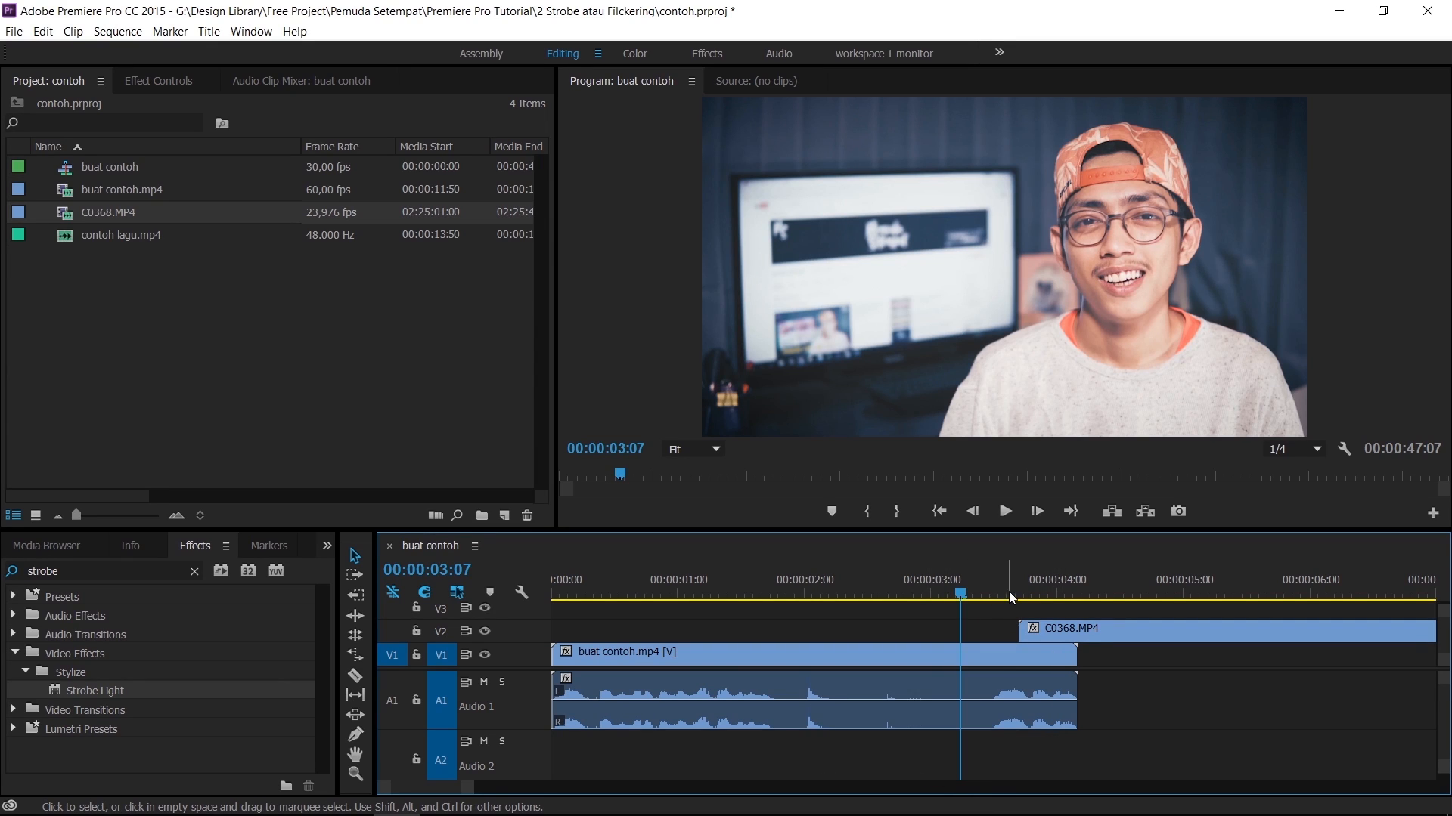
# Split C0368.MP4 on V2 at 00:00:04:05, where the buat contoh.mp4 clip below ends
pyautogui.press('Down')
pyautogui.click(1093, 630)
pyautogui.moveTo(1020, 596)
pyautogui.mouseDown()
pyautogui.moveTo(934, 597)
pyautogui.moveTo(1022, 599)
pyautogui.mouseUp()
pyautogui.click(980, 659)
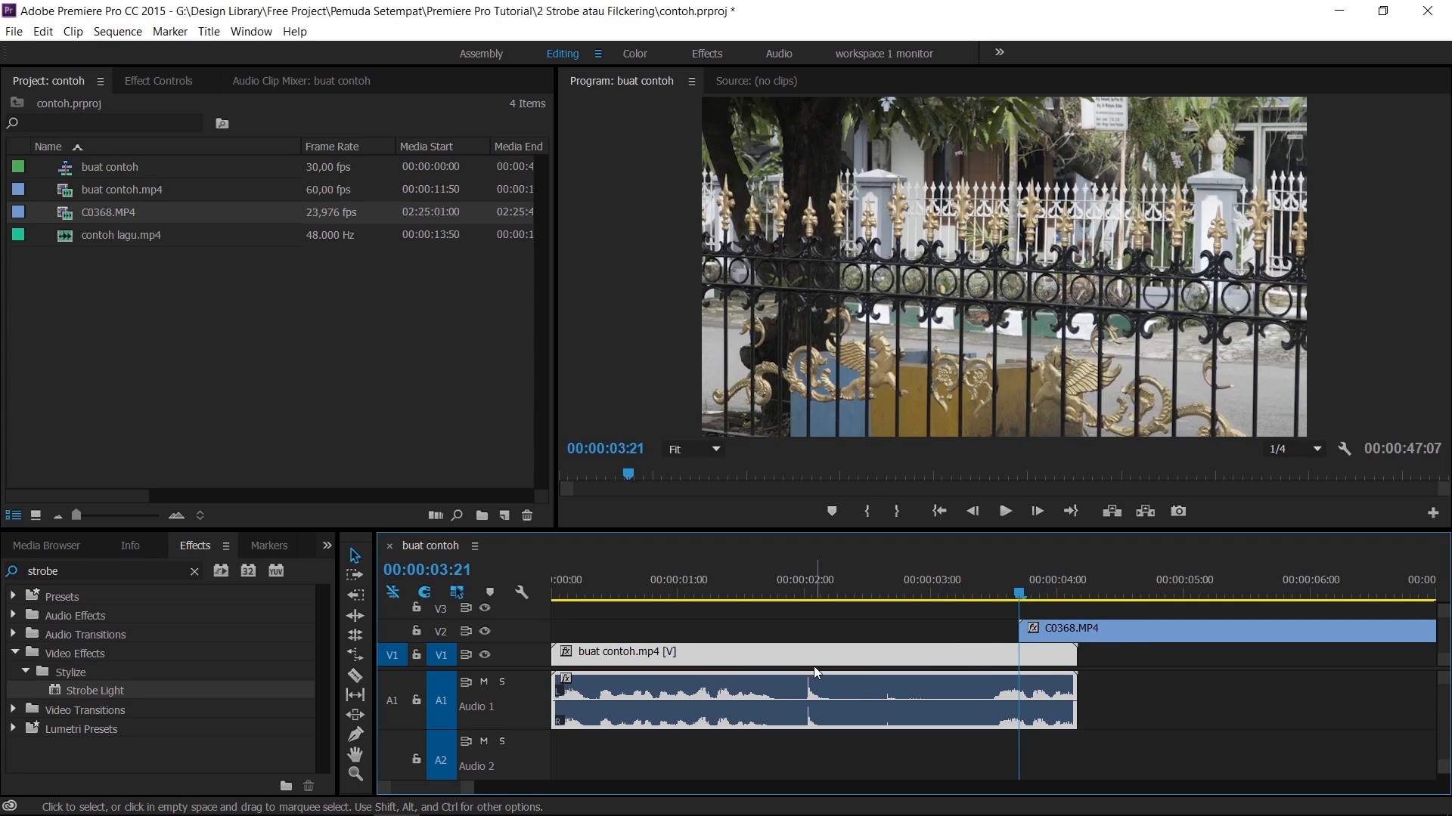
pyautogui.click(1075, 594)
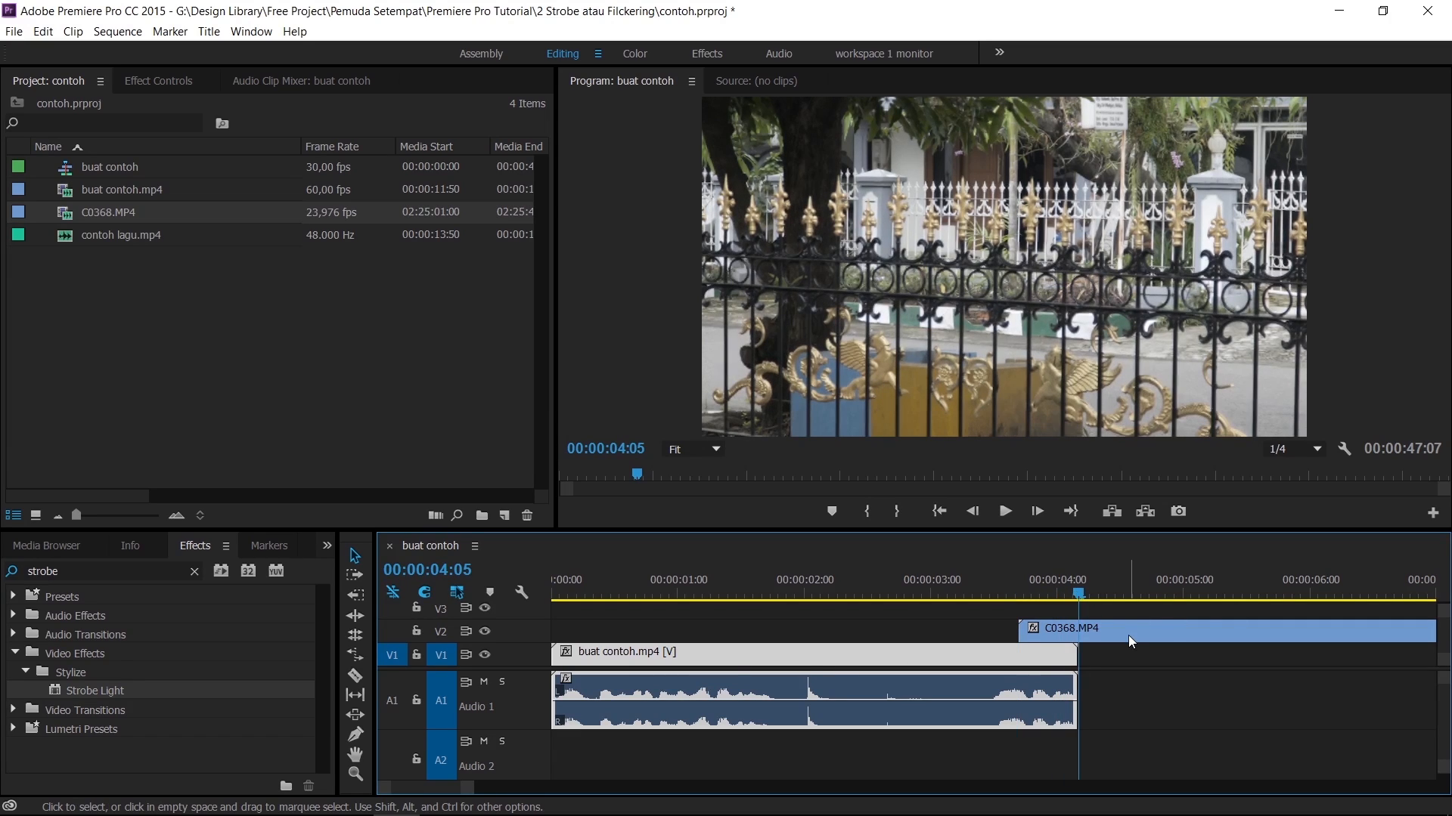
pyautogui.click(1056, 631)
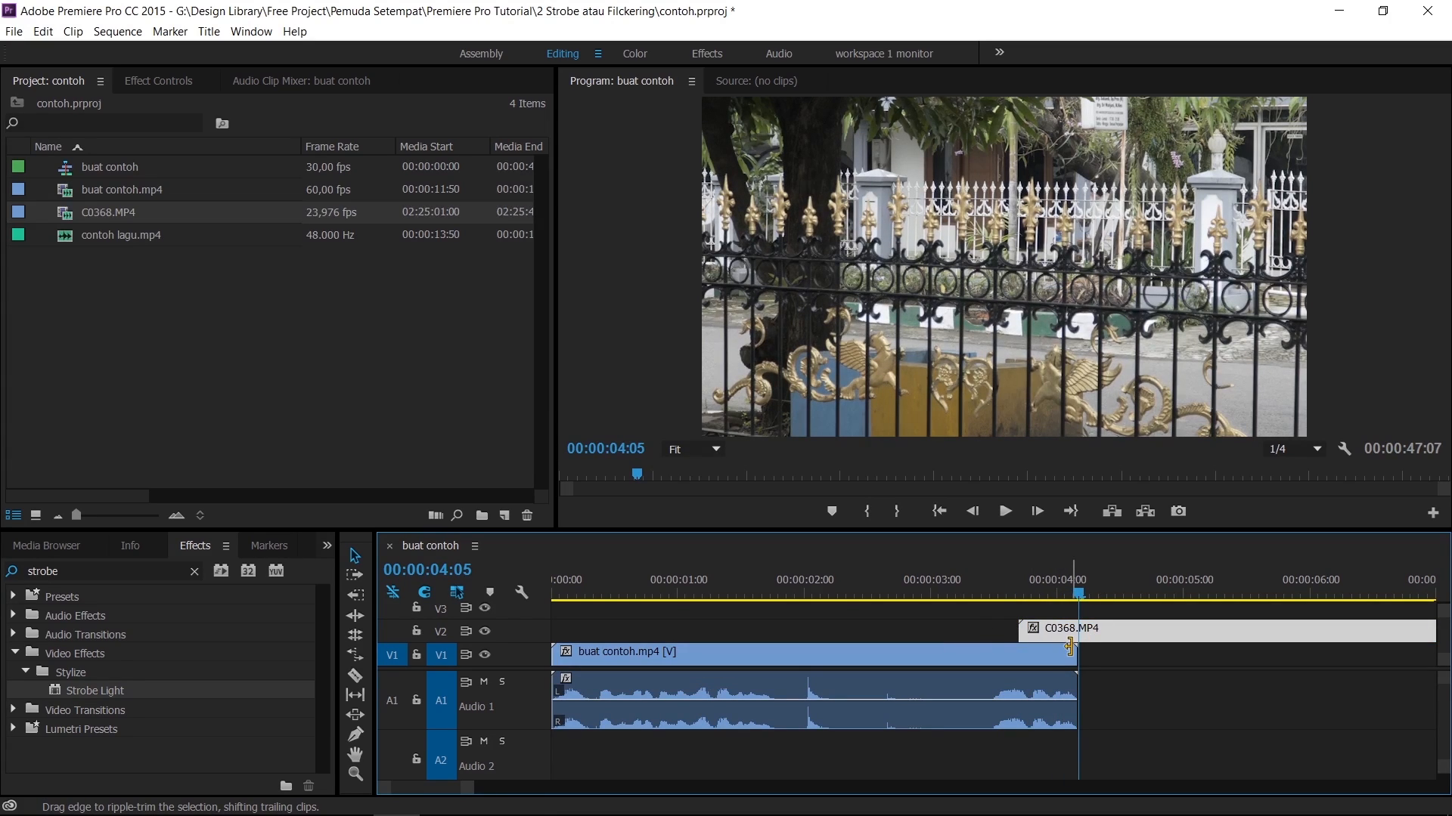
pyautogui.hotkey('ctrl', 'k')
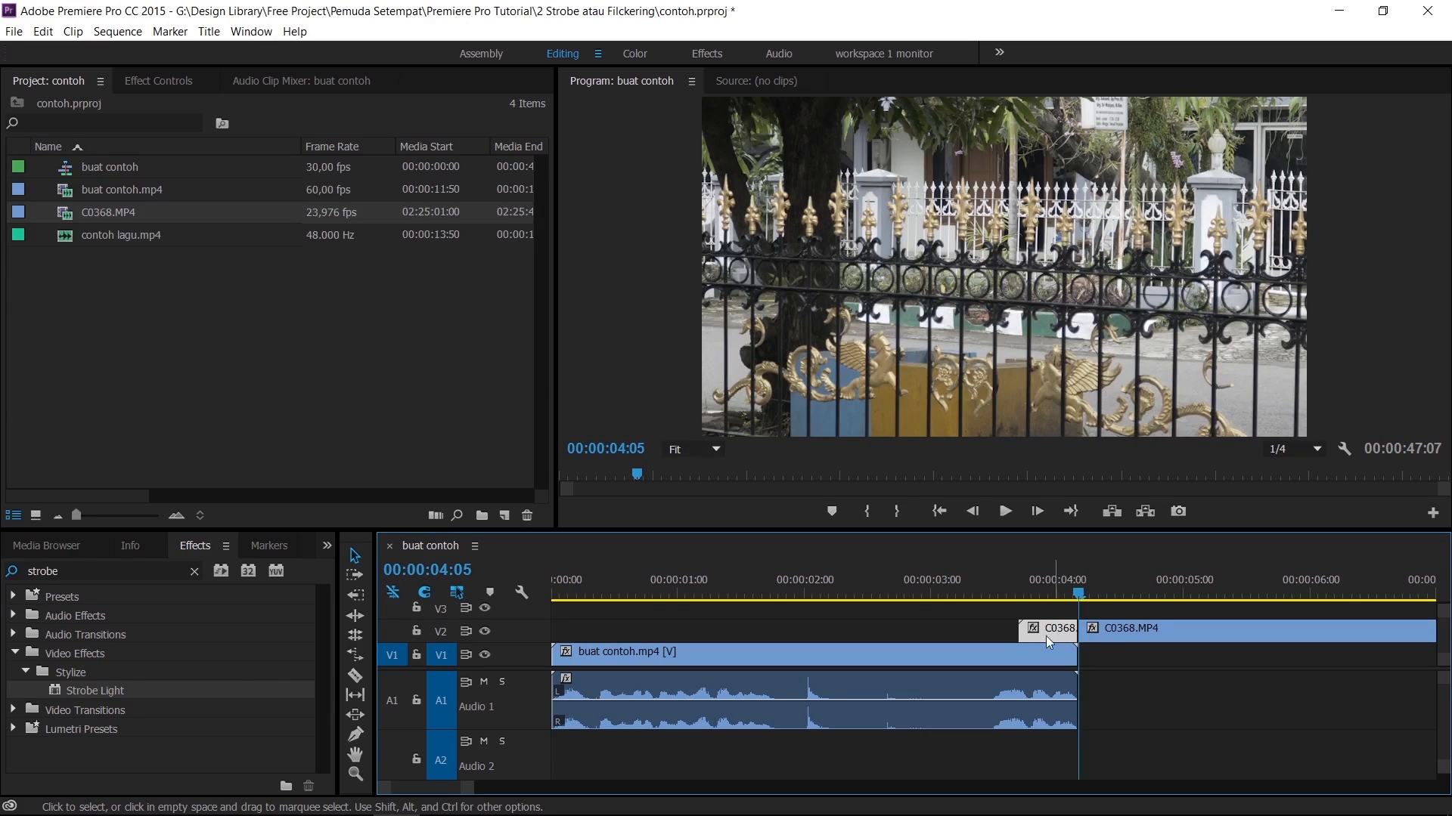
# Apply Strobe Light to the short C0368.MP4 segment on V2, with a Strobe Duration of 0,03 and a Strobe Period of 0,06
pyautogui.moveTo(78, 686); pyautogui.dragTo(1022, 638)
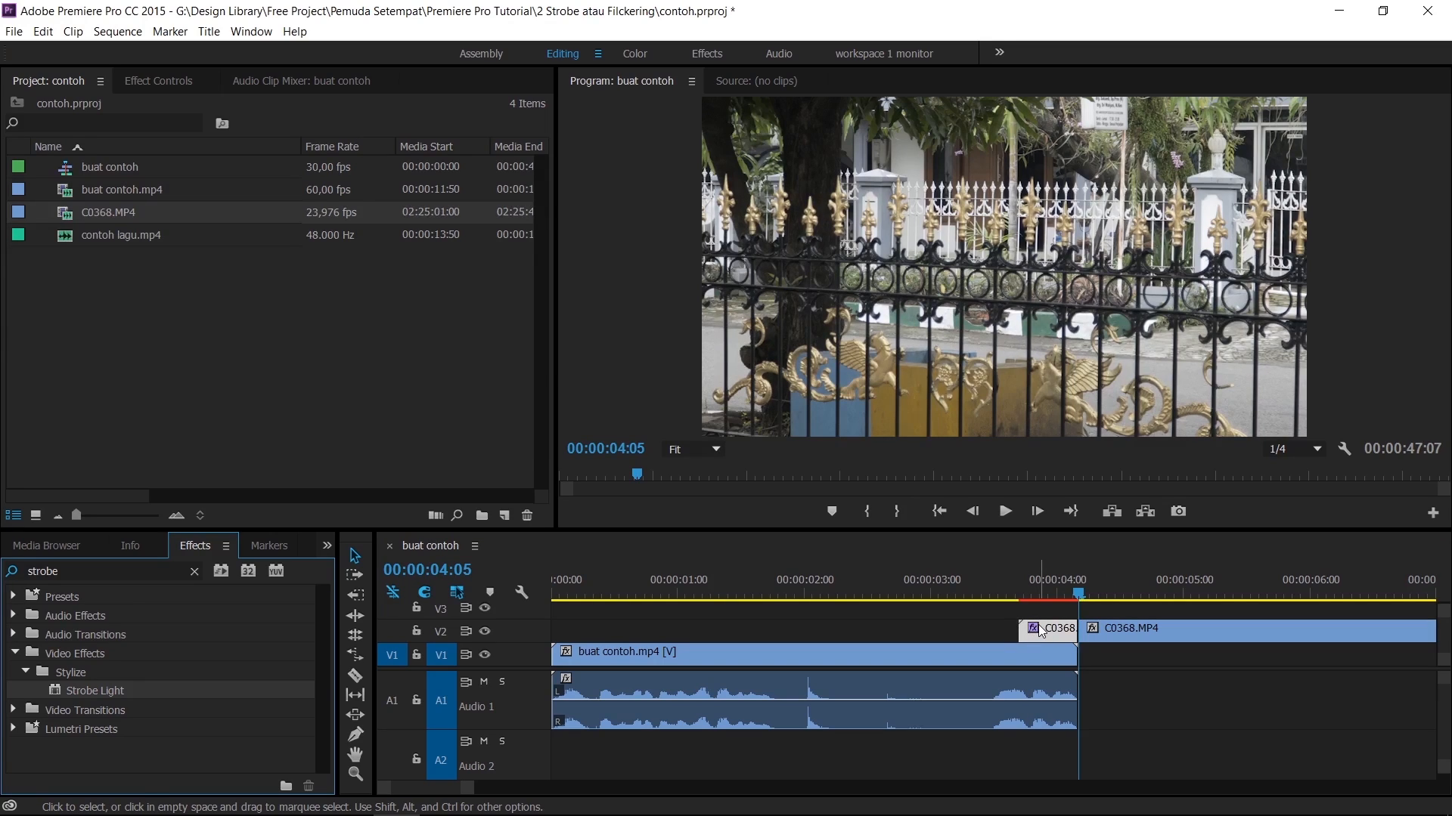
pyautogui.click(153, 80)
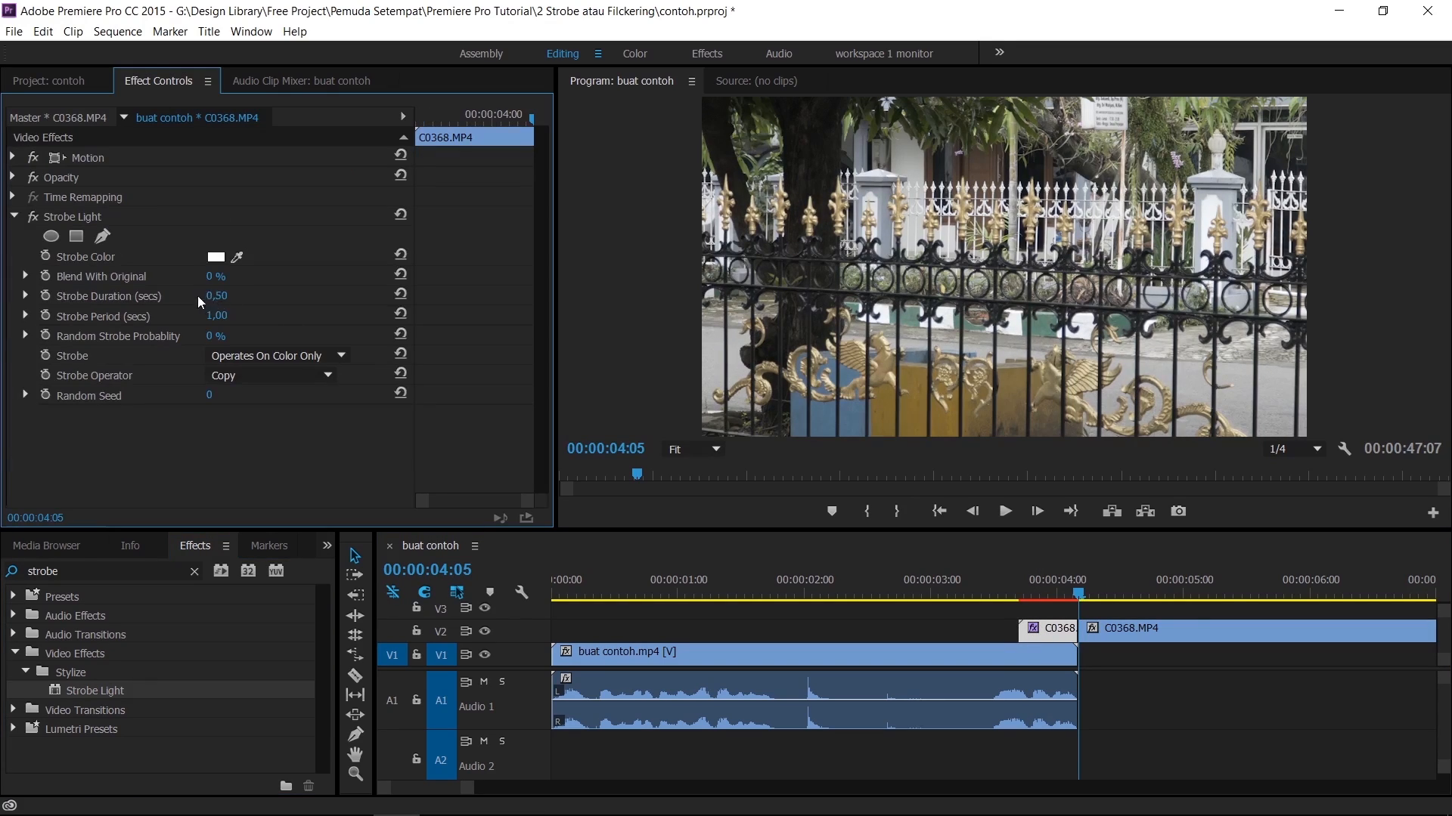
pyautogui.click(217, 297)
pyautogui.write('0,03')
pyautogui.press('Tab')
pyautogui.write('0,06')
pyautogui.press('Return')
# Set the effect's Strobe option to Makes Layer Transparent and step through the frames from 00:00:03:21 to 00:00:03:23
pyautogui.click(297, 354)
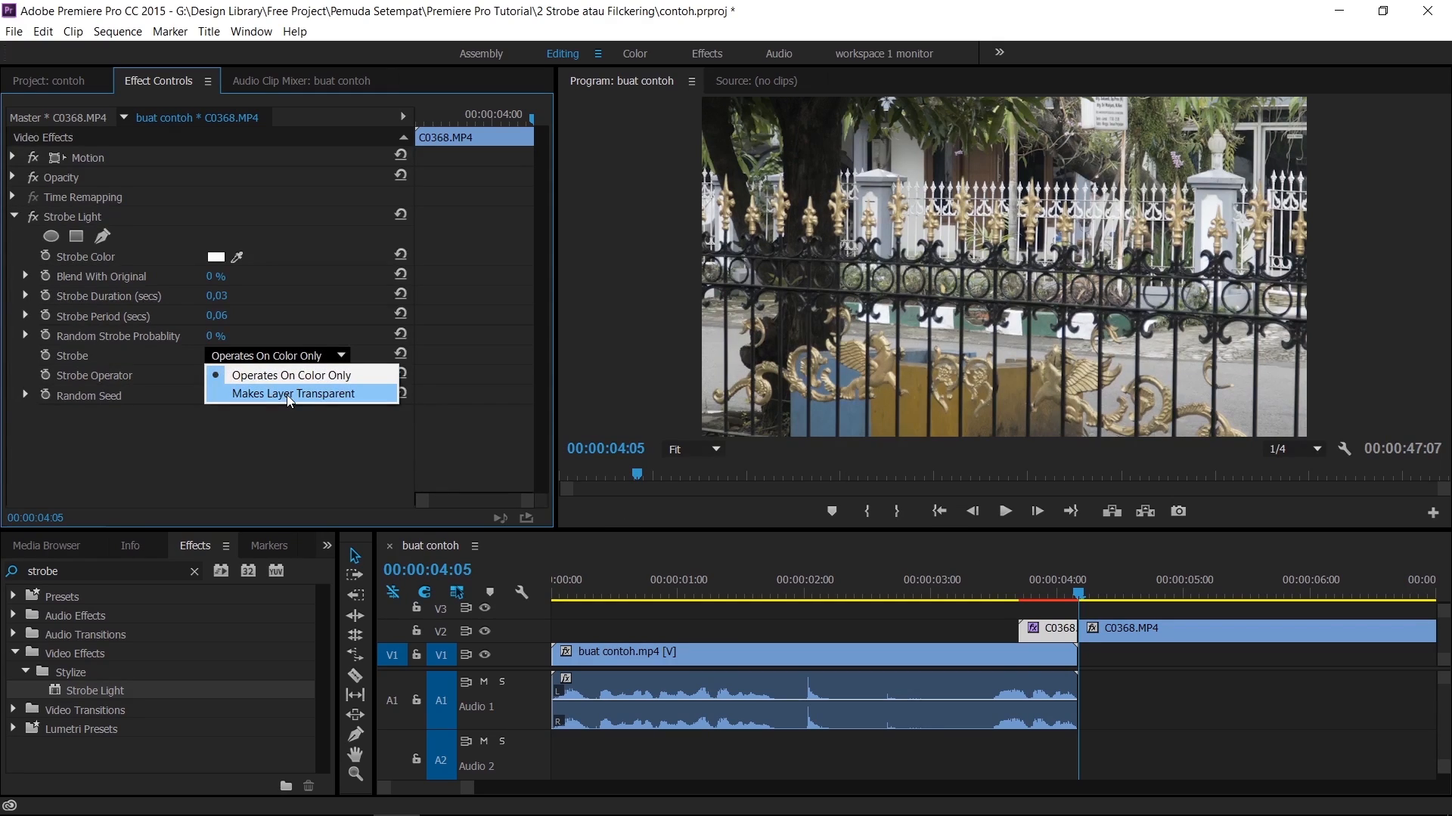
pyautogui.click(287, 395)
pyautogui.click(979, 587)
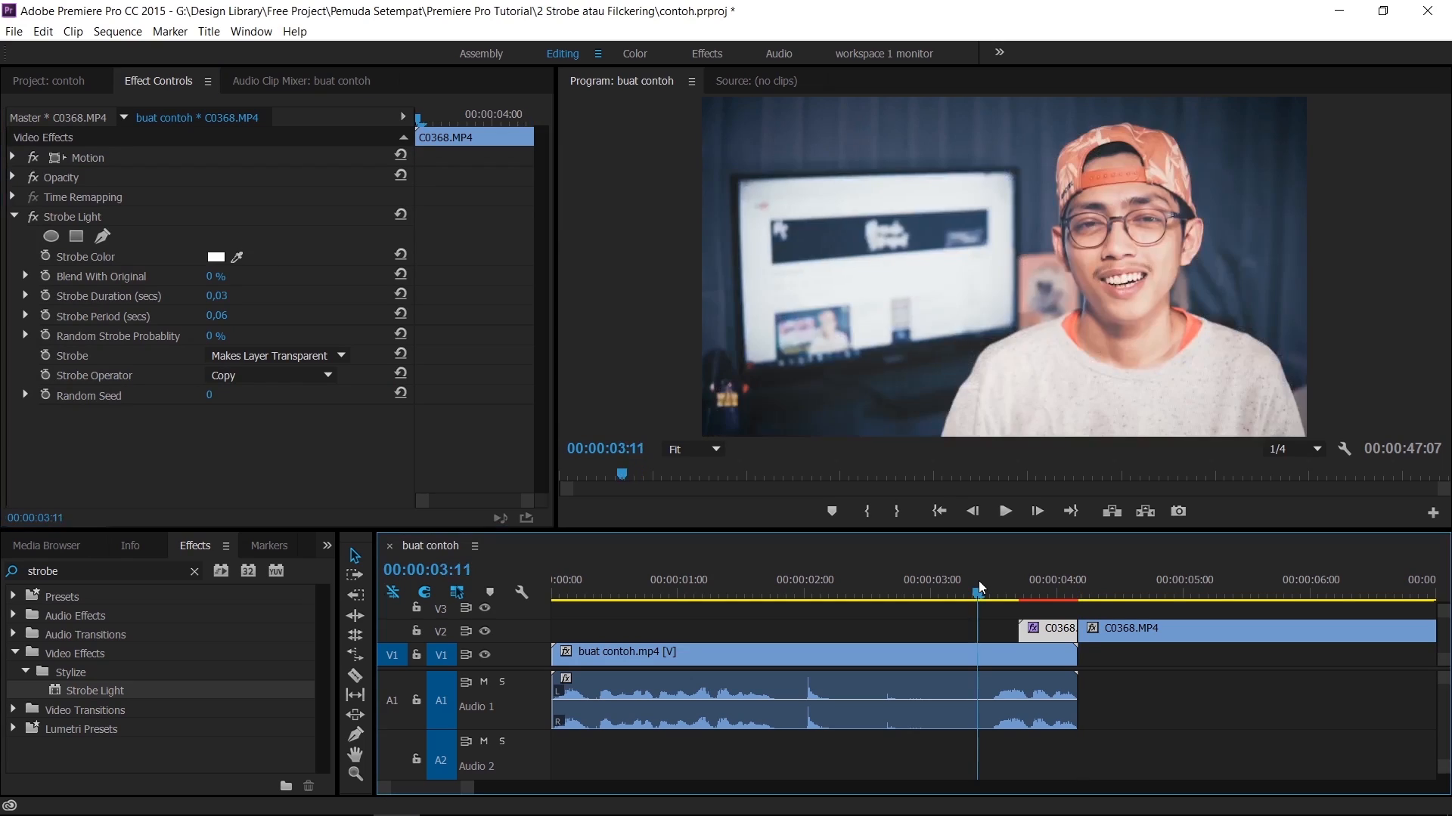
pyautogui.moveTo(954, 588); pyautogui.dragTo(1015, 601)
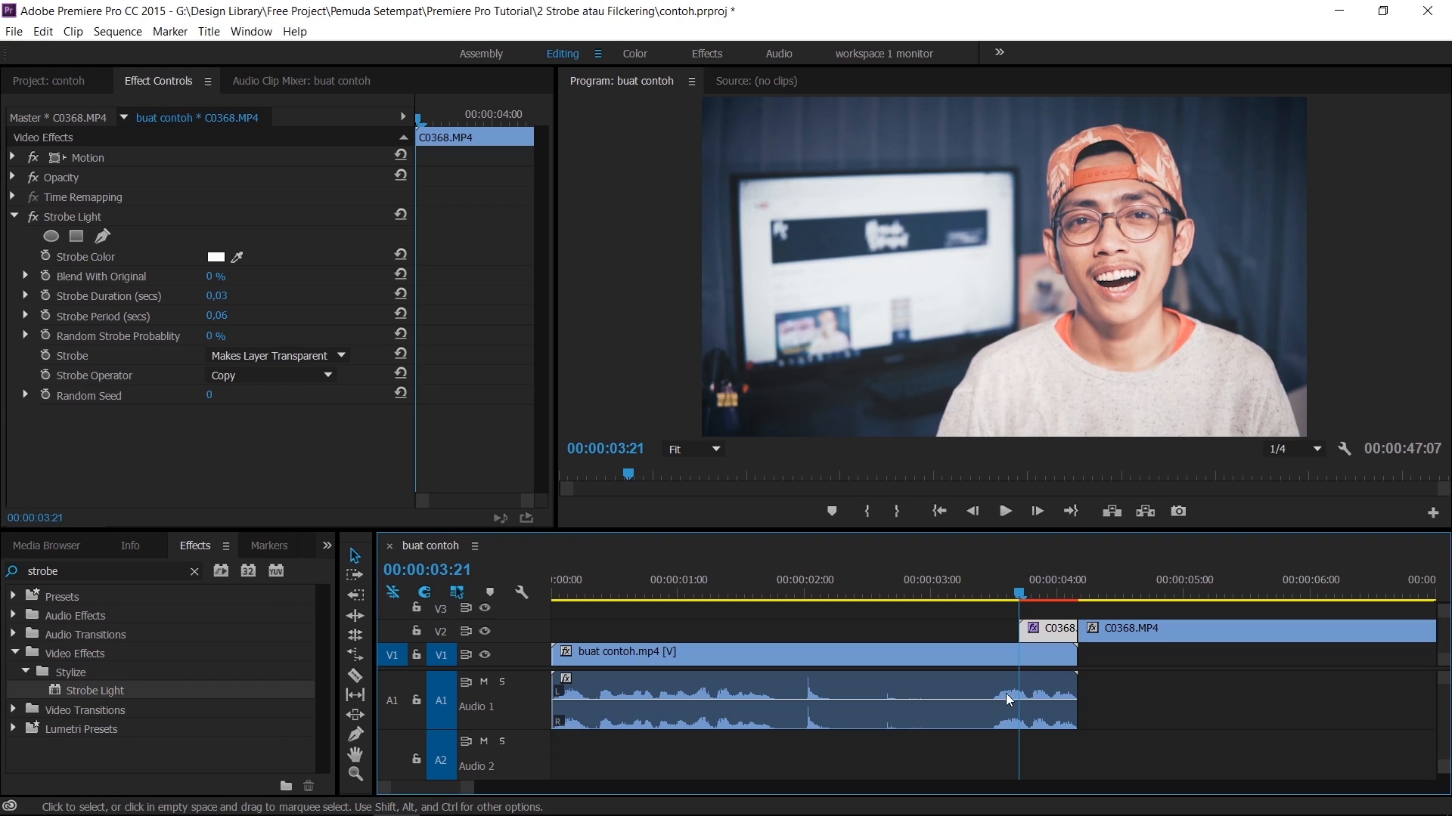
pyautogui.click(1048, 652)
pyautogui.press('Right')
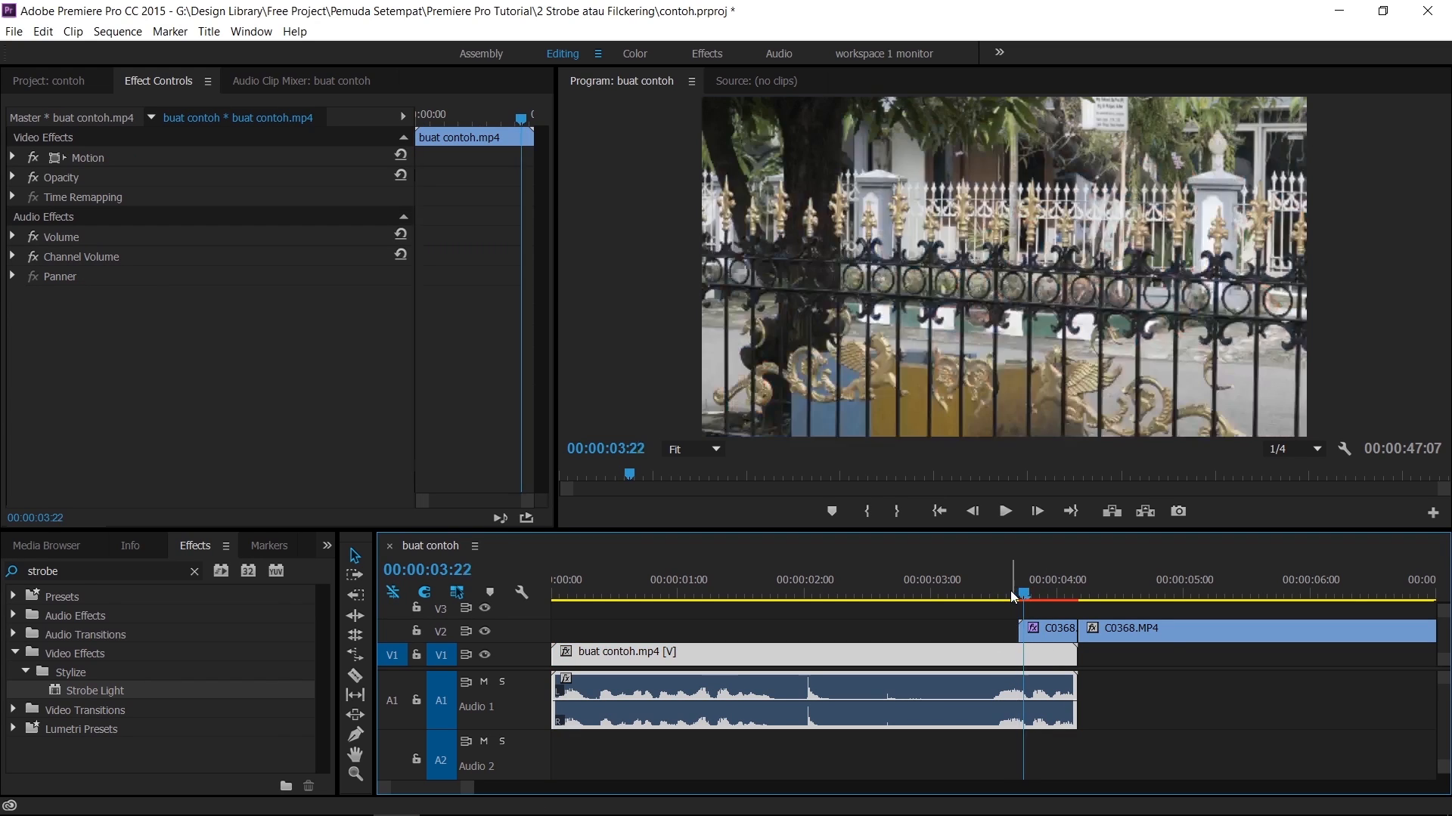
pyautogui.press('Right')
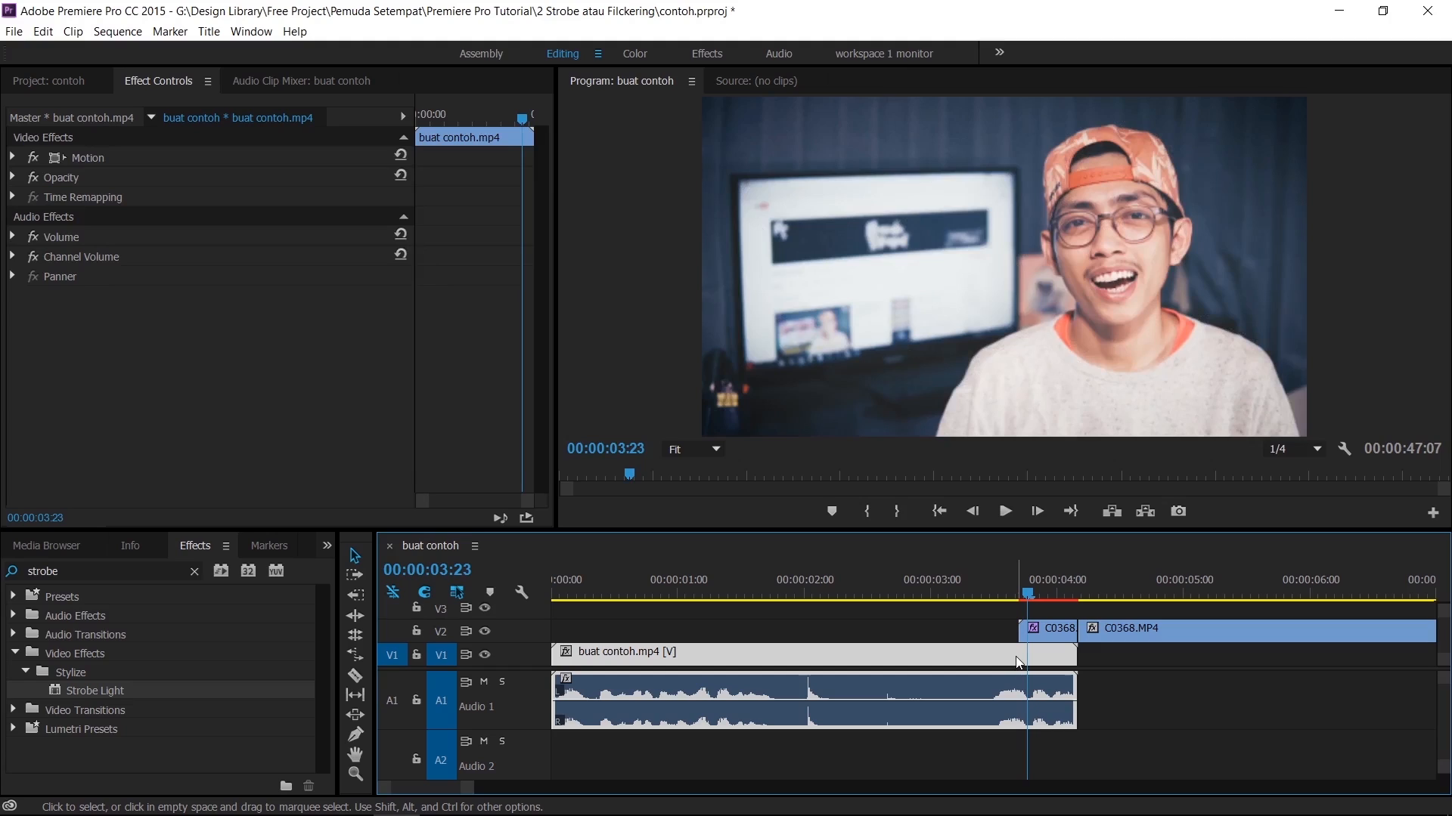
# Render the preview of the strobe segment on V2 and play it back repeatedly from before its start
pyautogui.click(1002, 597)
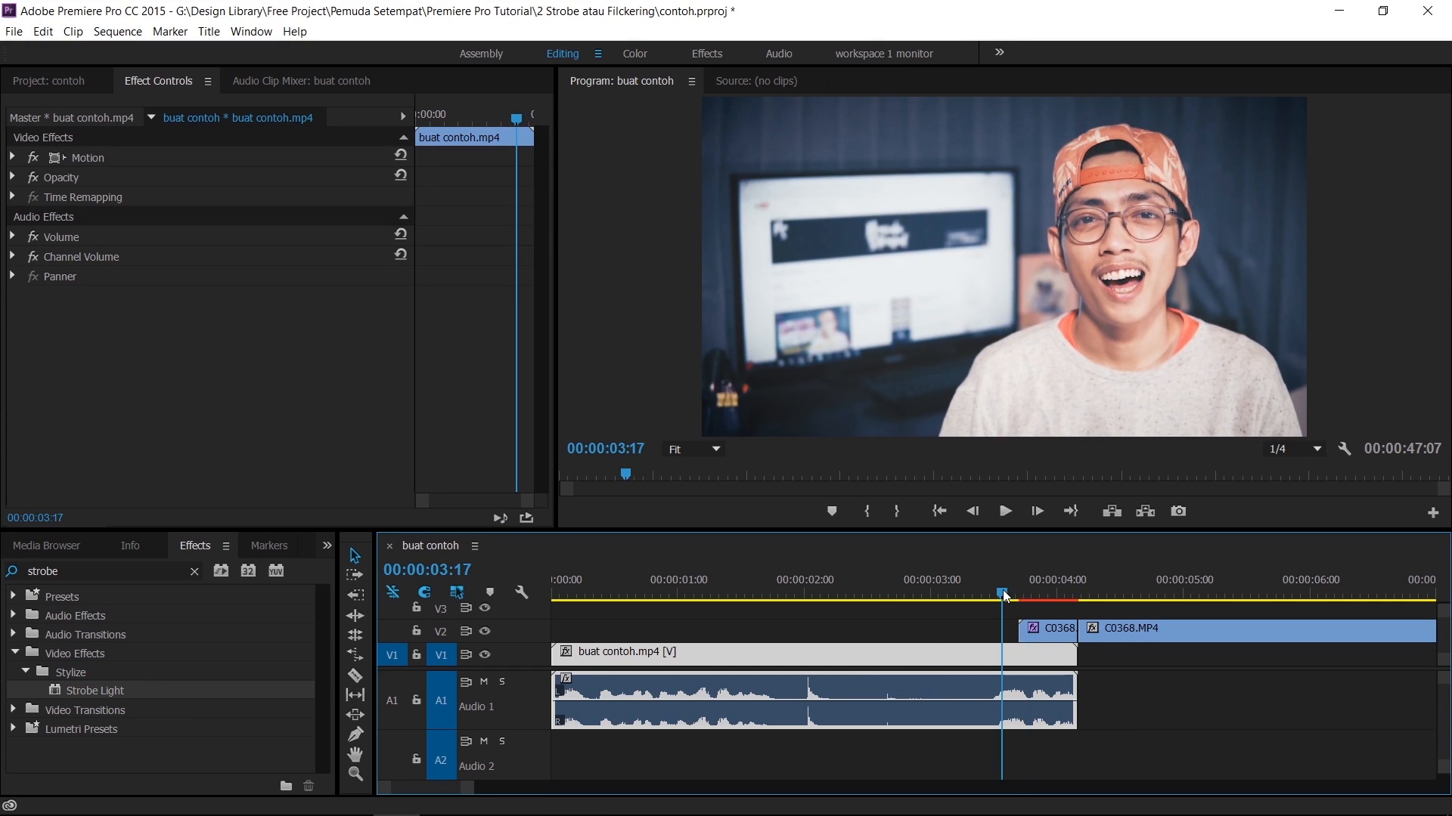
pyautogui.press('Return')
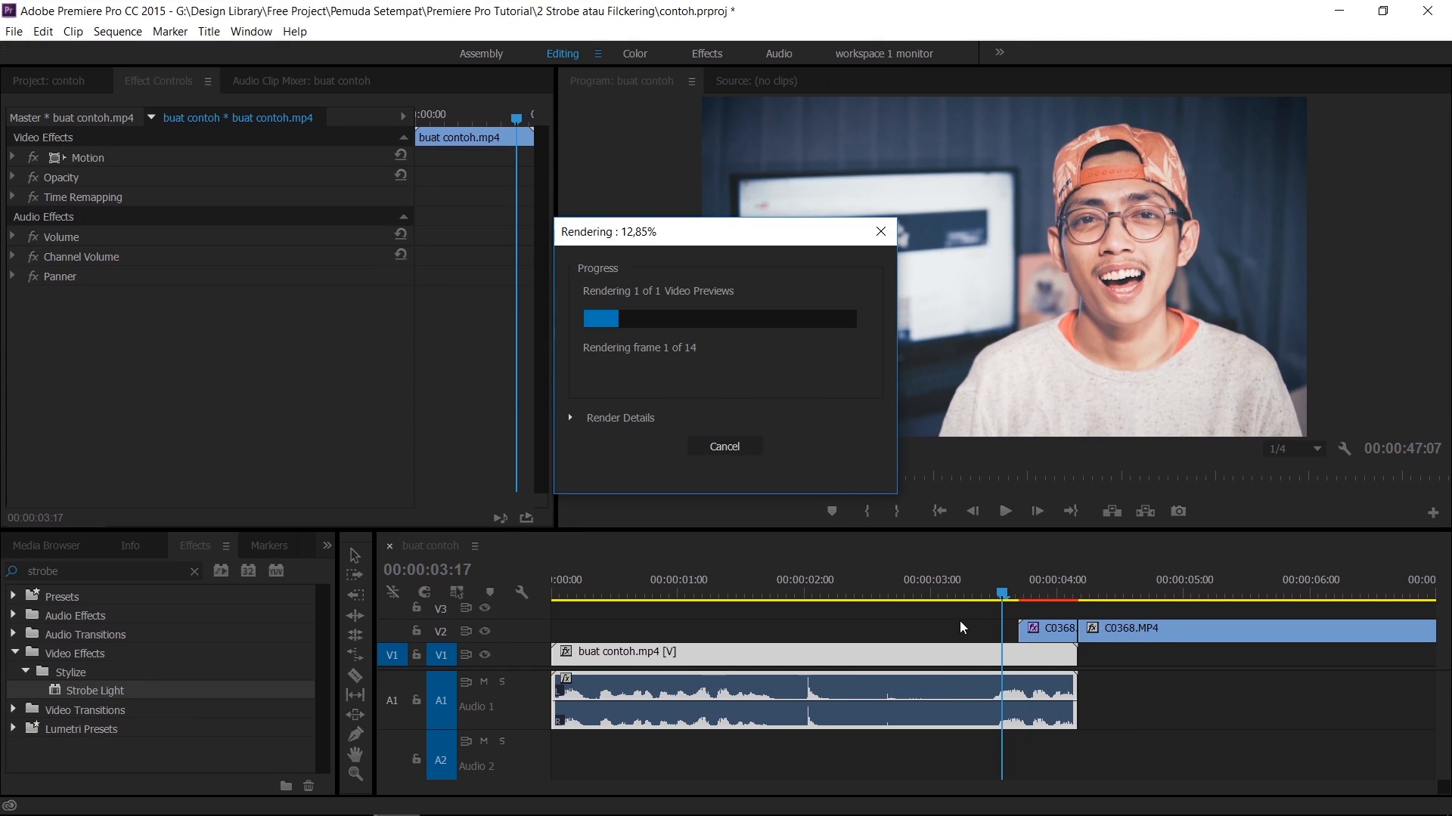
pyautogui.moveTo(989, 591); pyautogui.dragTo(960, 591)
pyautogui.press('space')
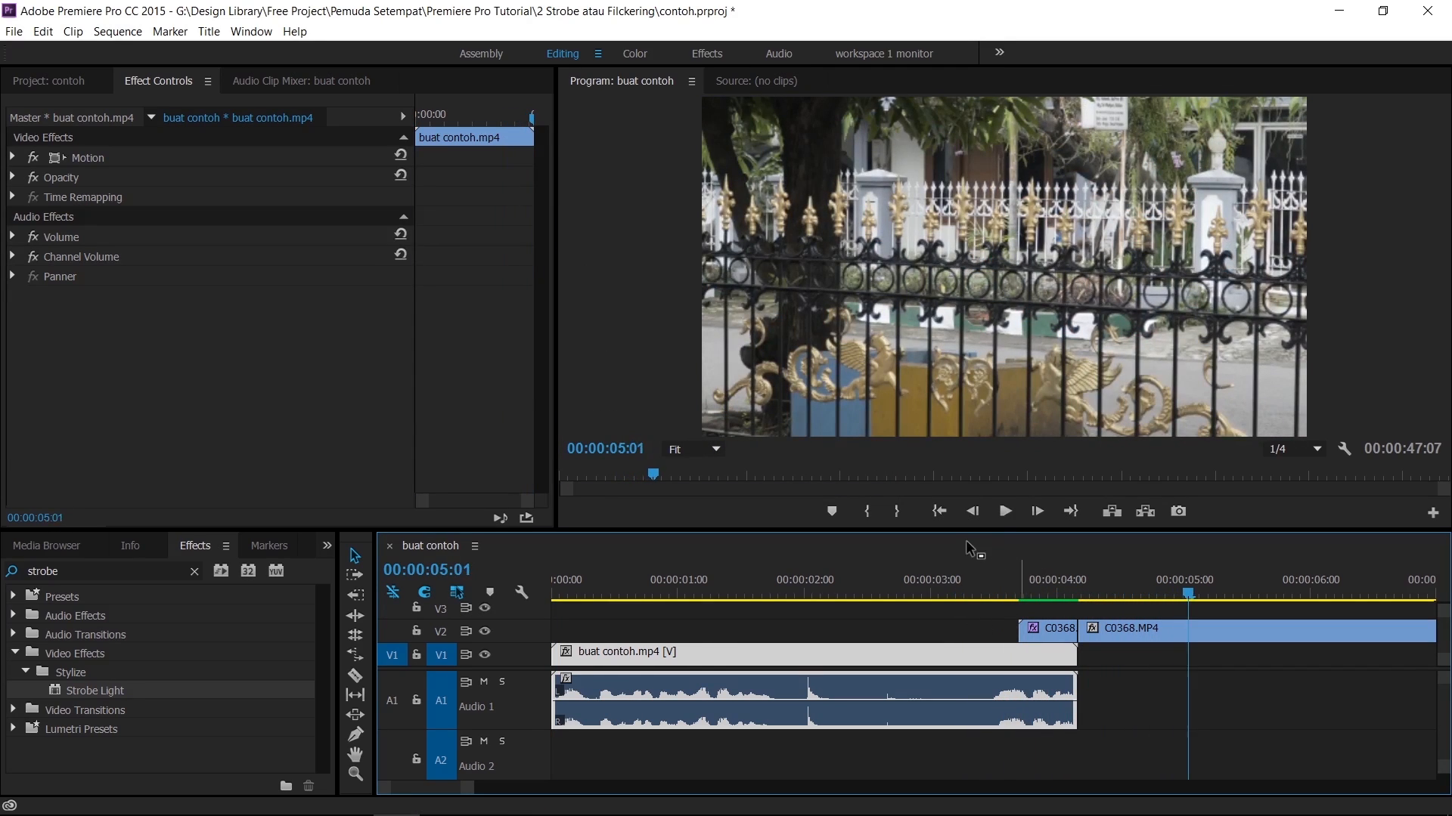
pyautogui.click(970, 584)
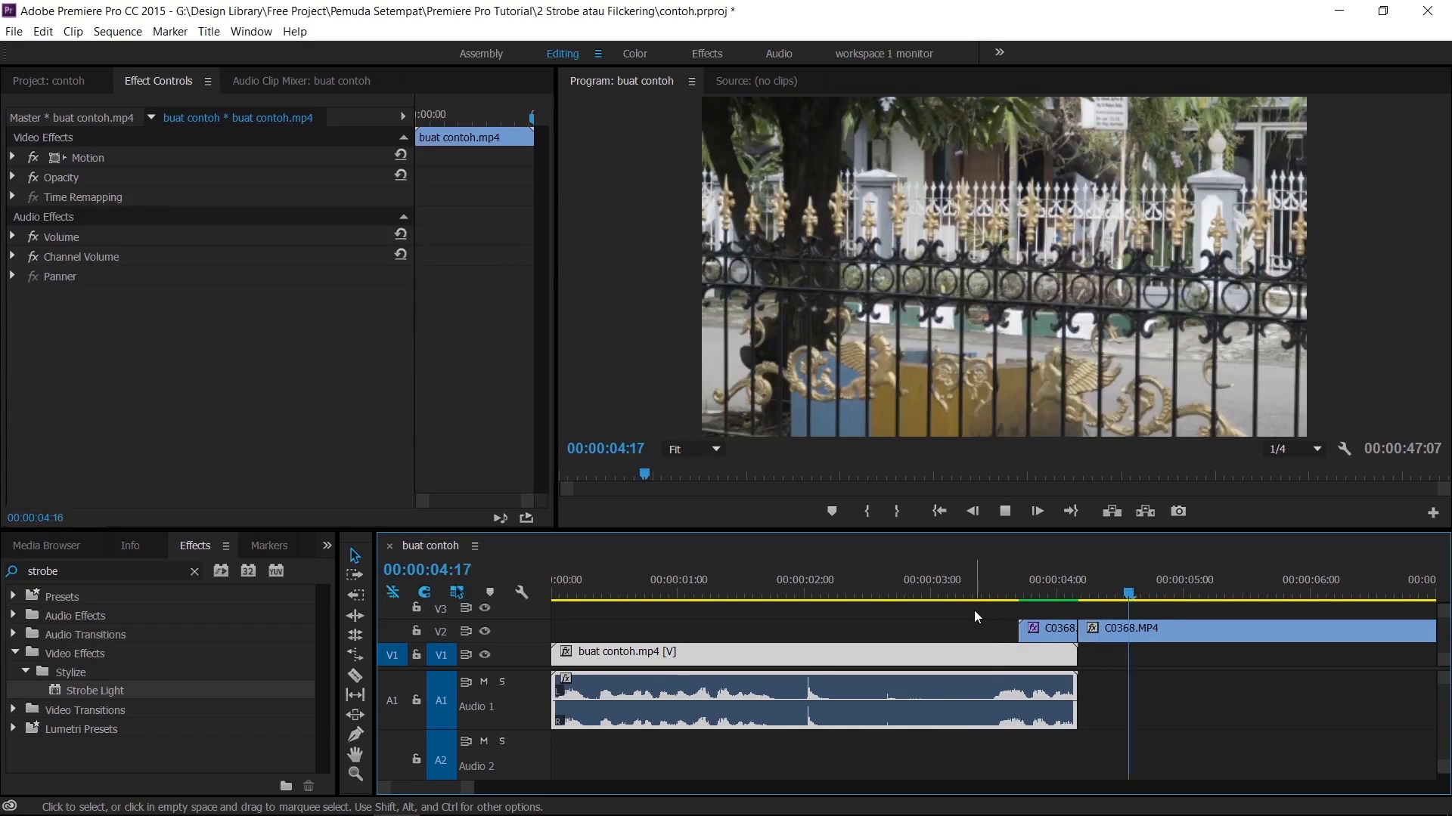
pyautogui.click(983, 594)
pyautogui.press('space')
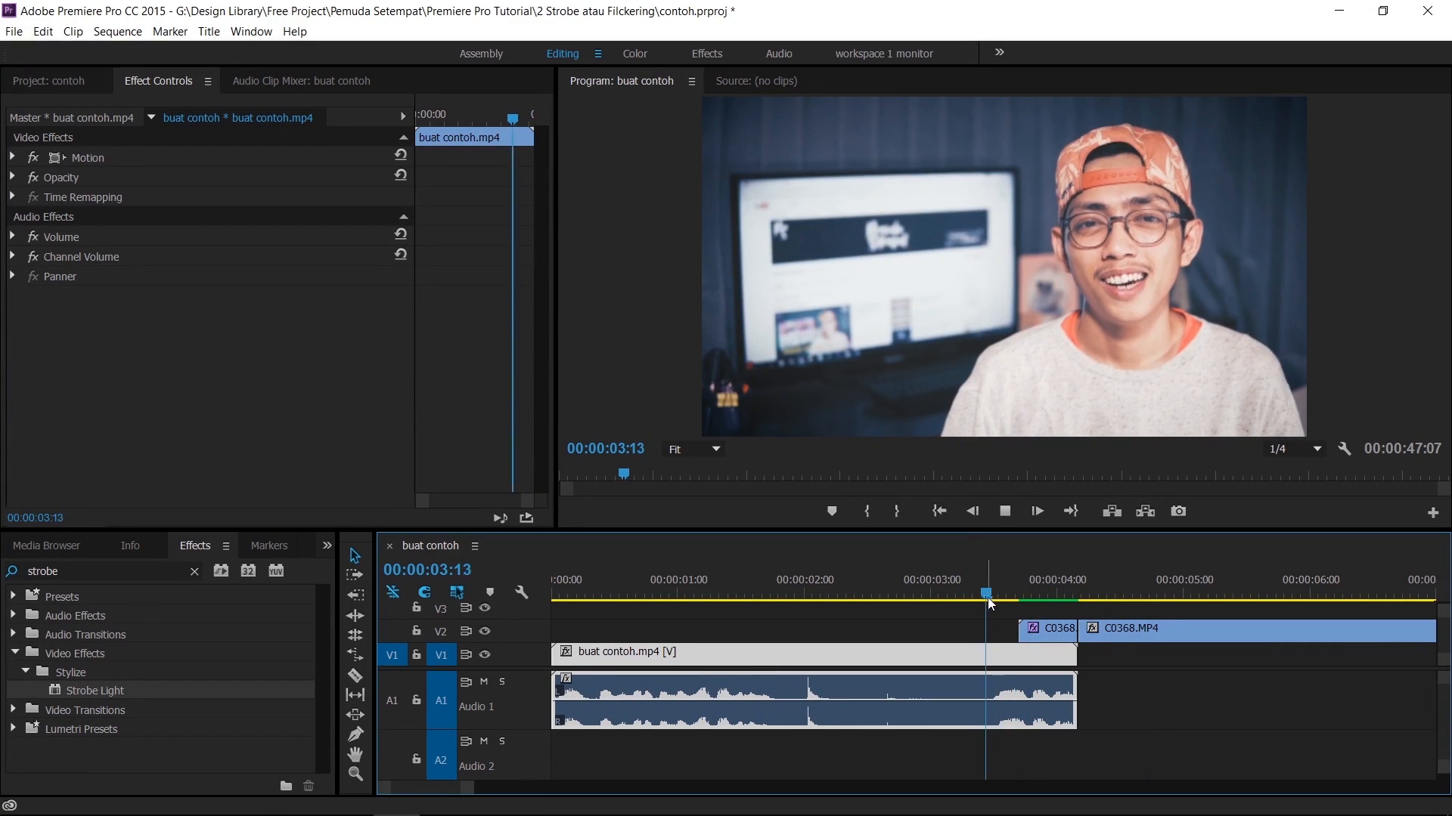